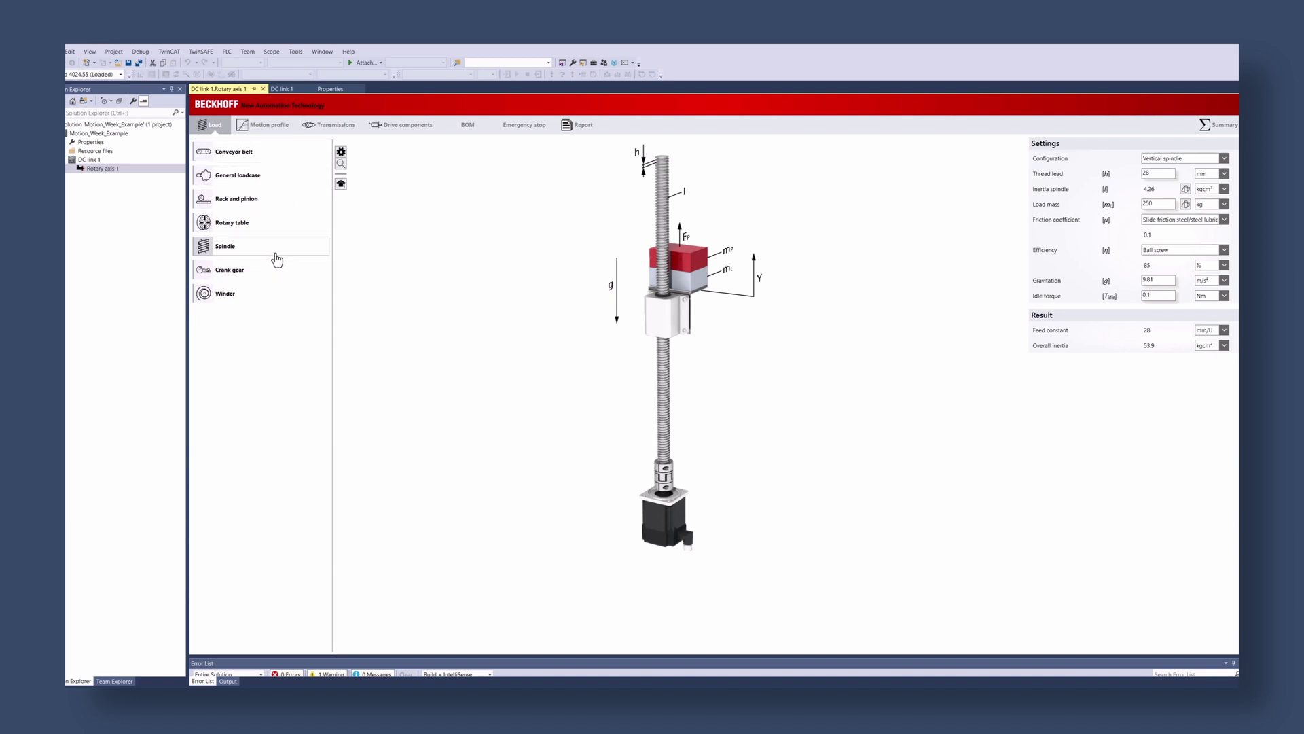
# Try a horizontal spindle, revert to vertical, and close the inertia calculator unchanged
pyautogui.click(1188, 165)
pyautogui.click(1184, 171)
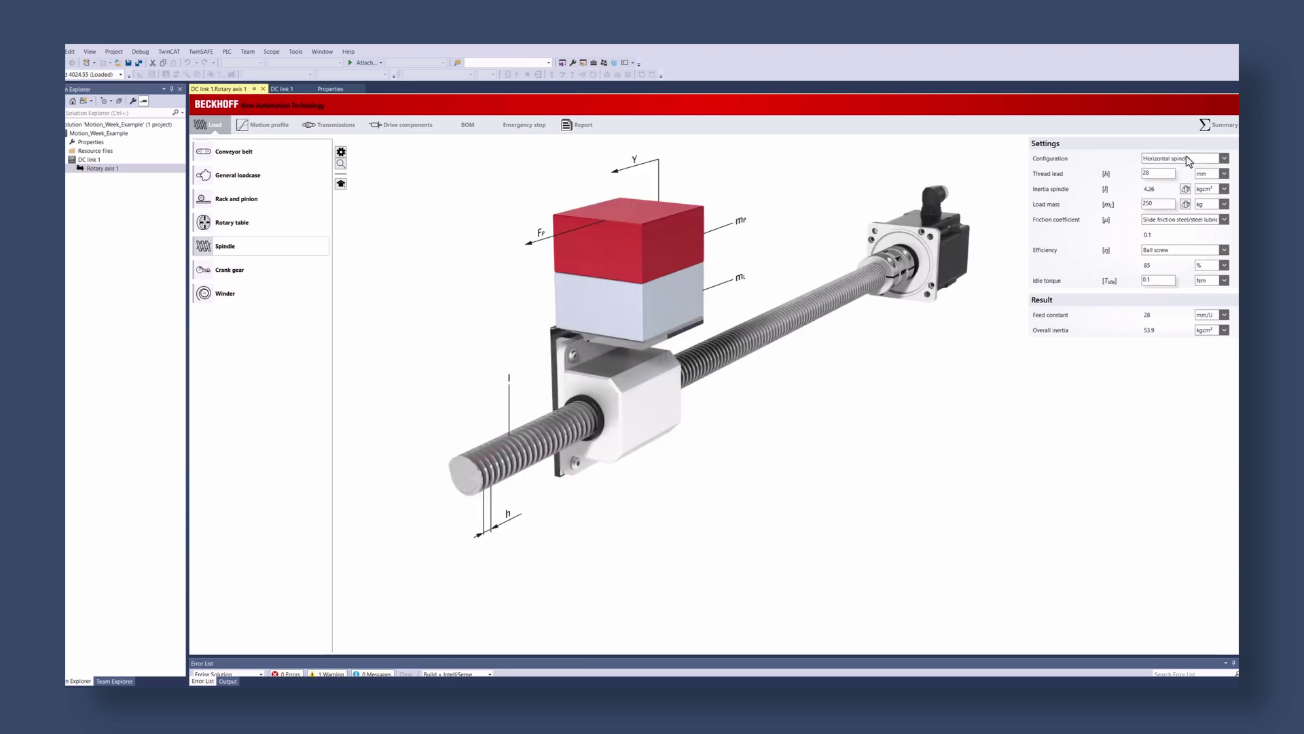
pyautogui.click(1186, 156)
pyautogui.click(1179, 180)
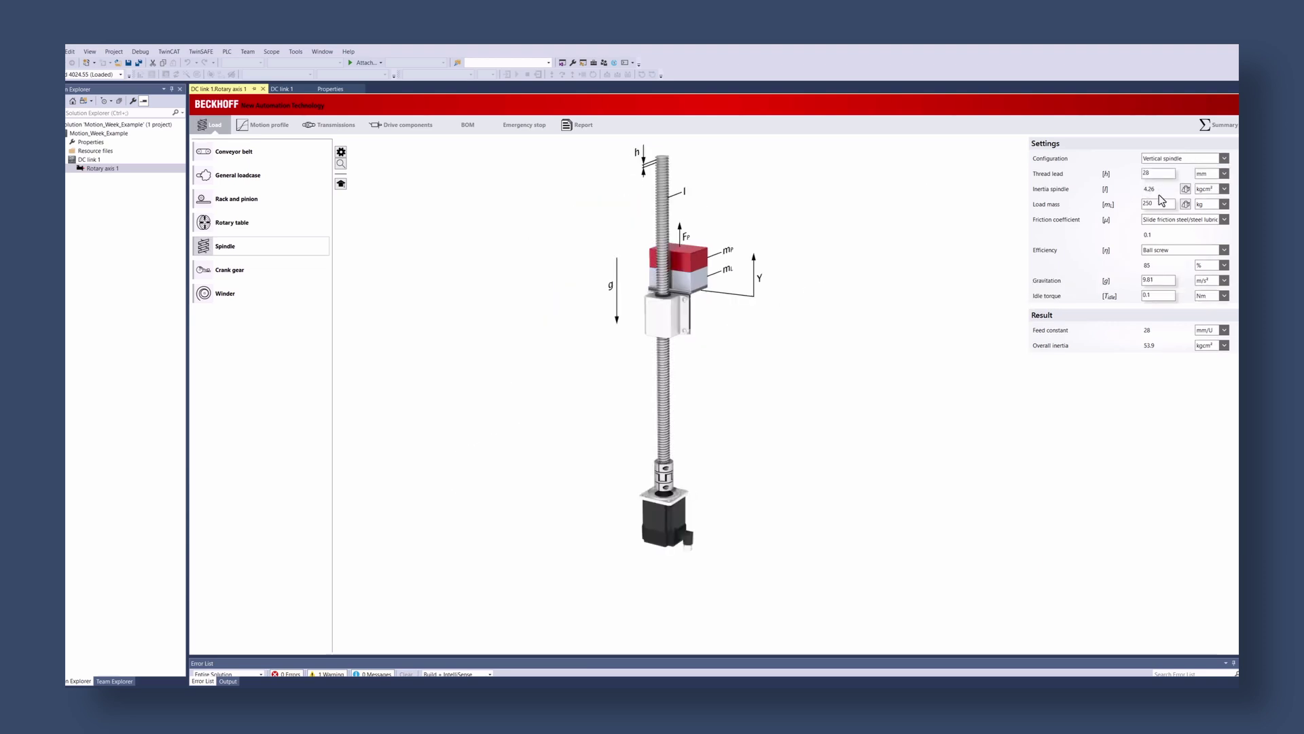
pyautogui.click(1186, 190)
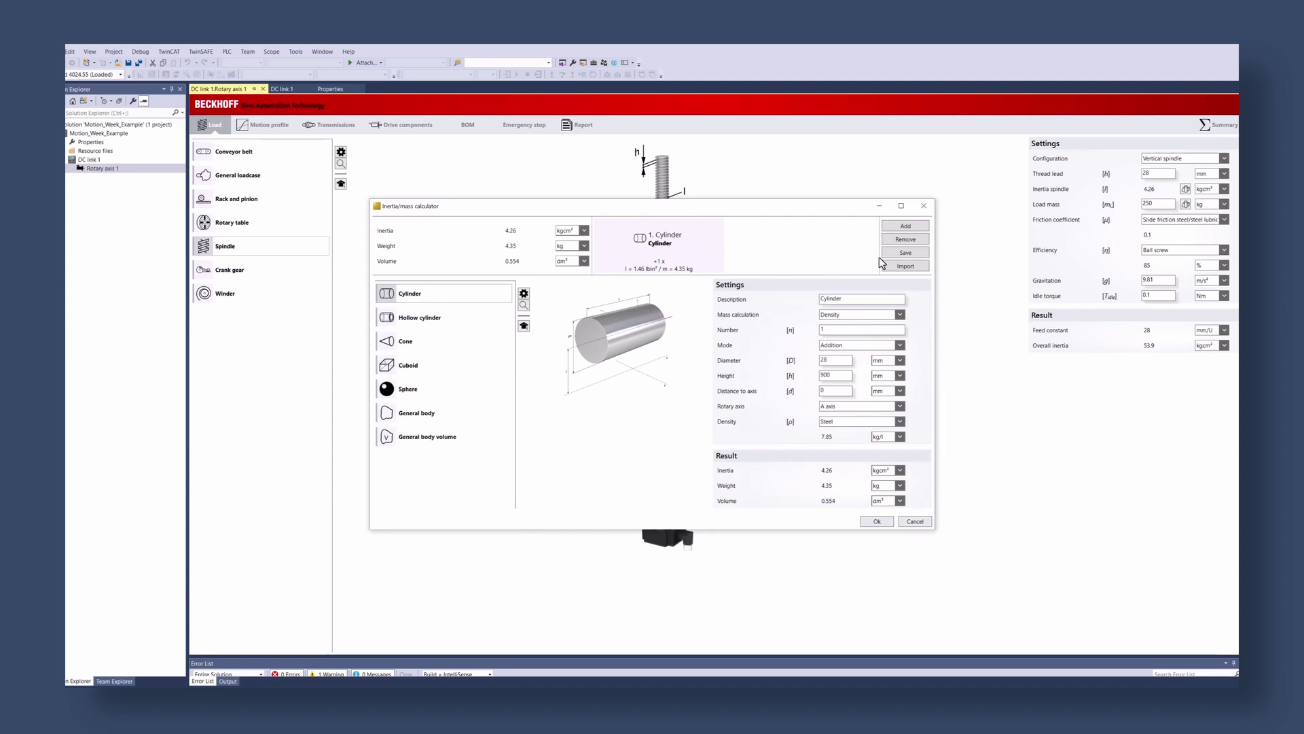
pyautogui.click(924, 207)
# Choose a mass unit for the load and keep Ball screw efficiency
pyautogui.click(1156, 206)
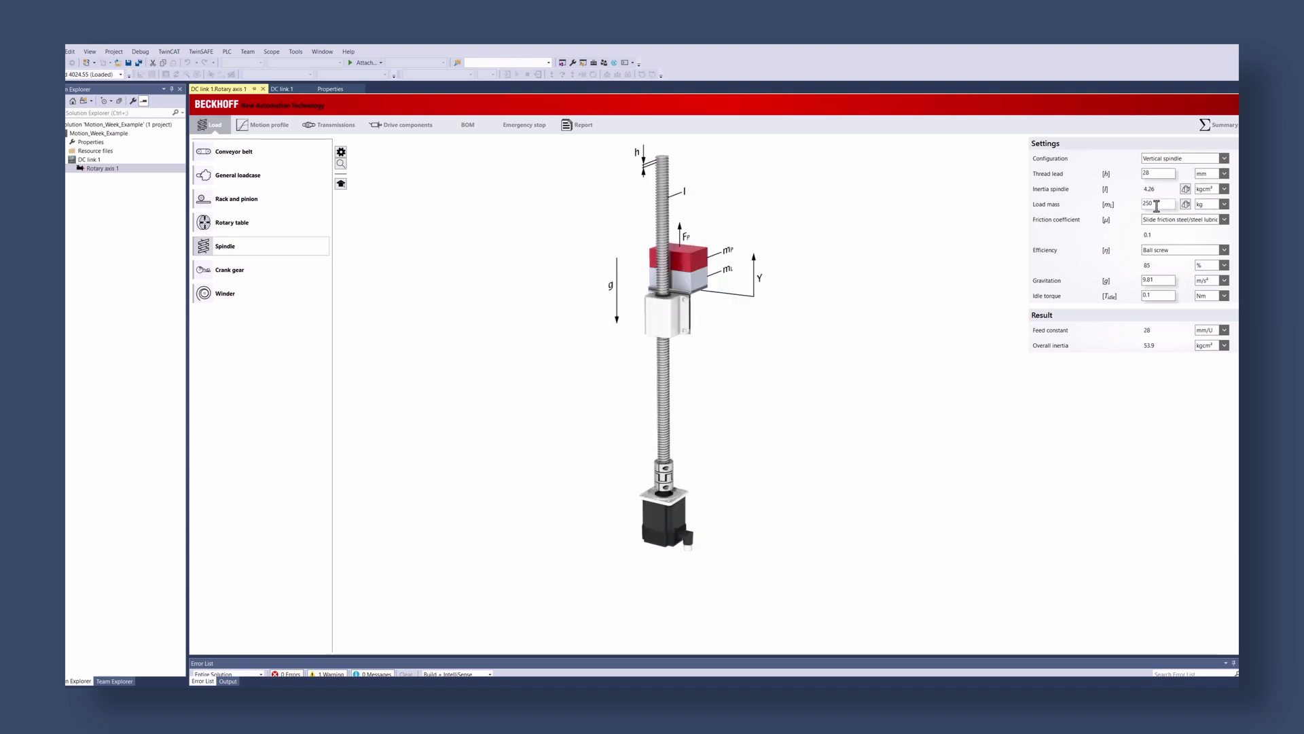
pyautogui.click(1224, 207)
pyautogui.click(1226, 264)
pyautogui.click(1172, 257)
# Review the Move Up, hold and Move Down sections, then the process force and mass profiles
pyautogui.click(290, 124)
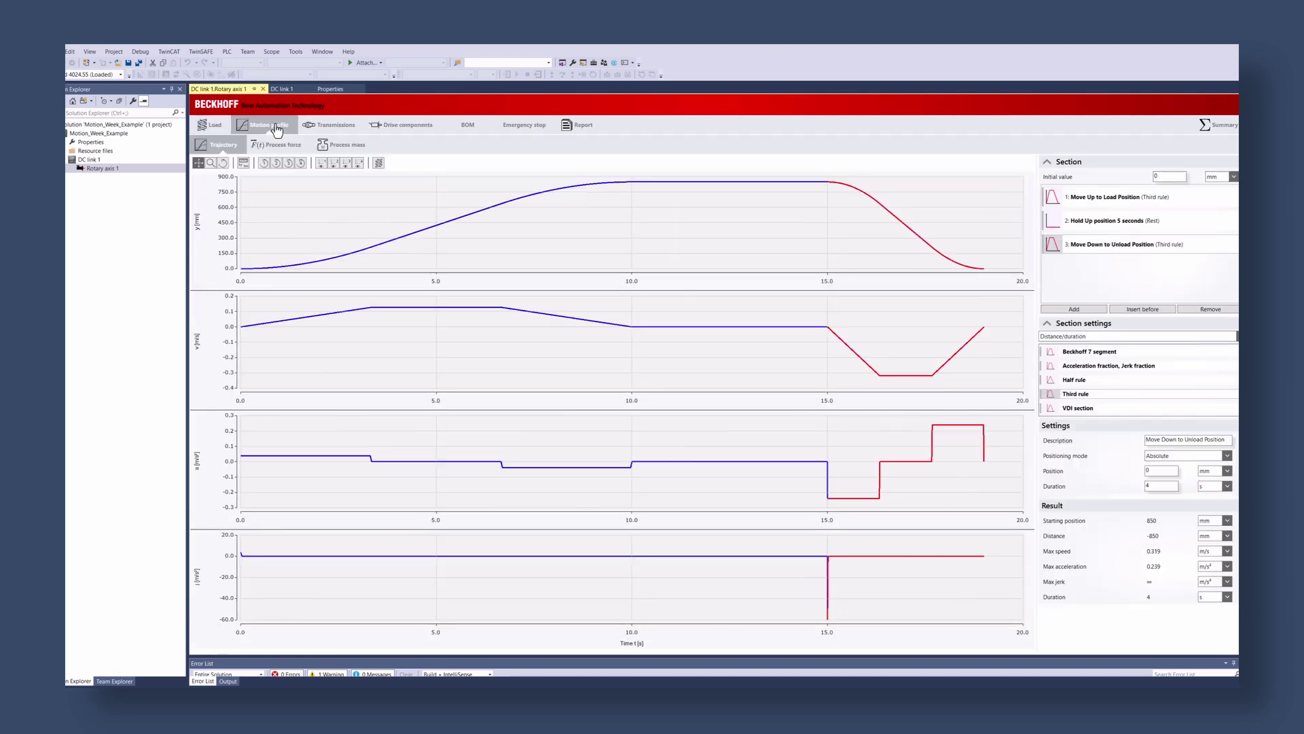
pyautogui.click(1082, 198)
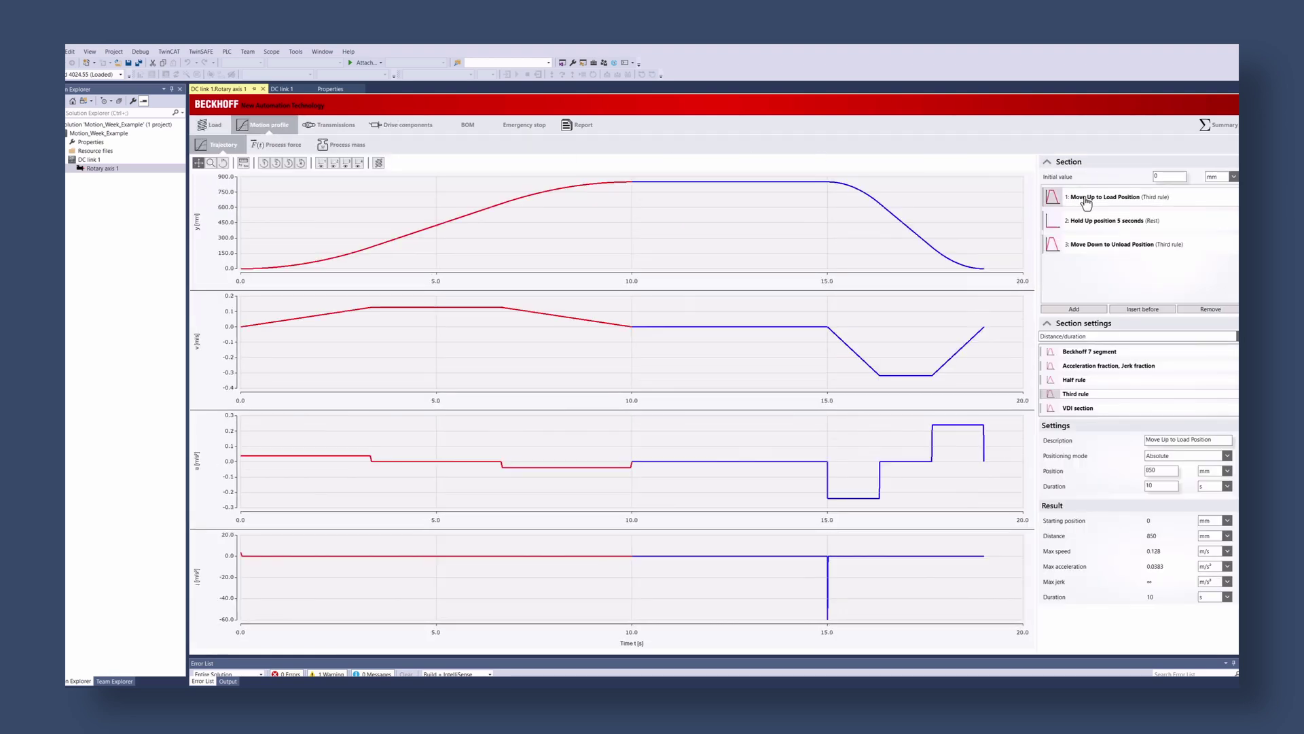
pyautogui.click(1088, 229)
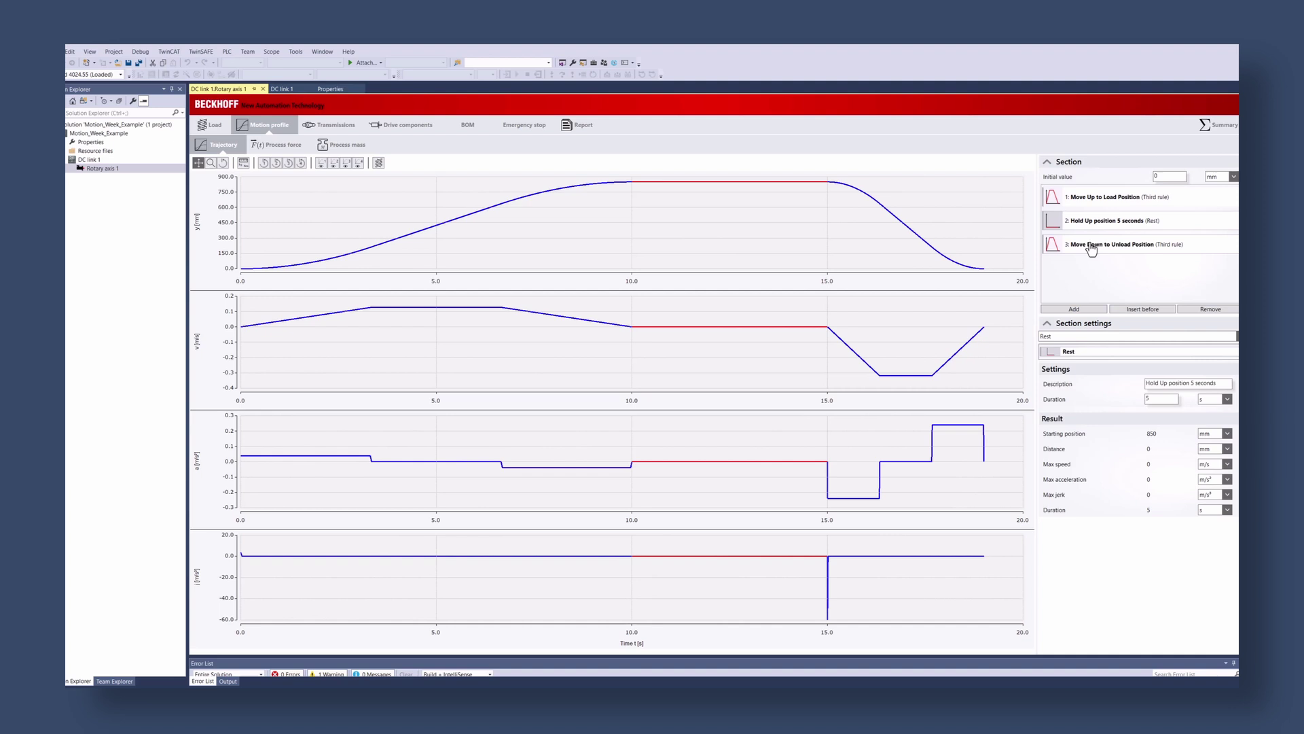
pyautogui.click(1091, 248)
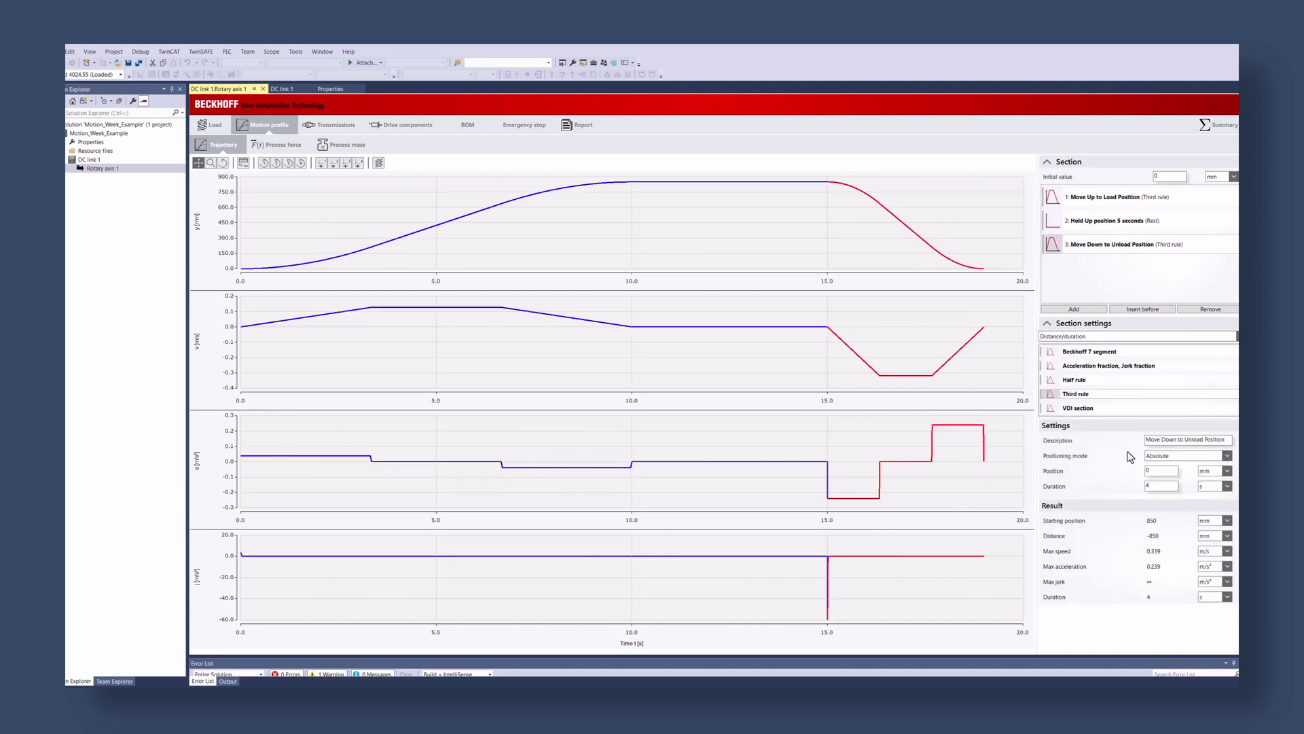
pyautogui.click(294, 150)
pyautogui.click(343, 150)
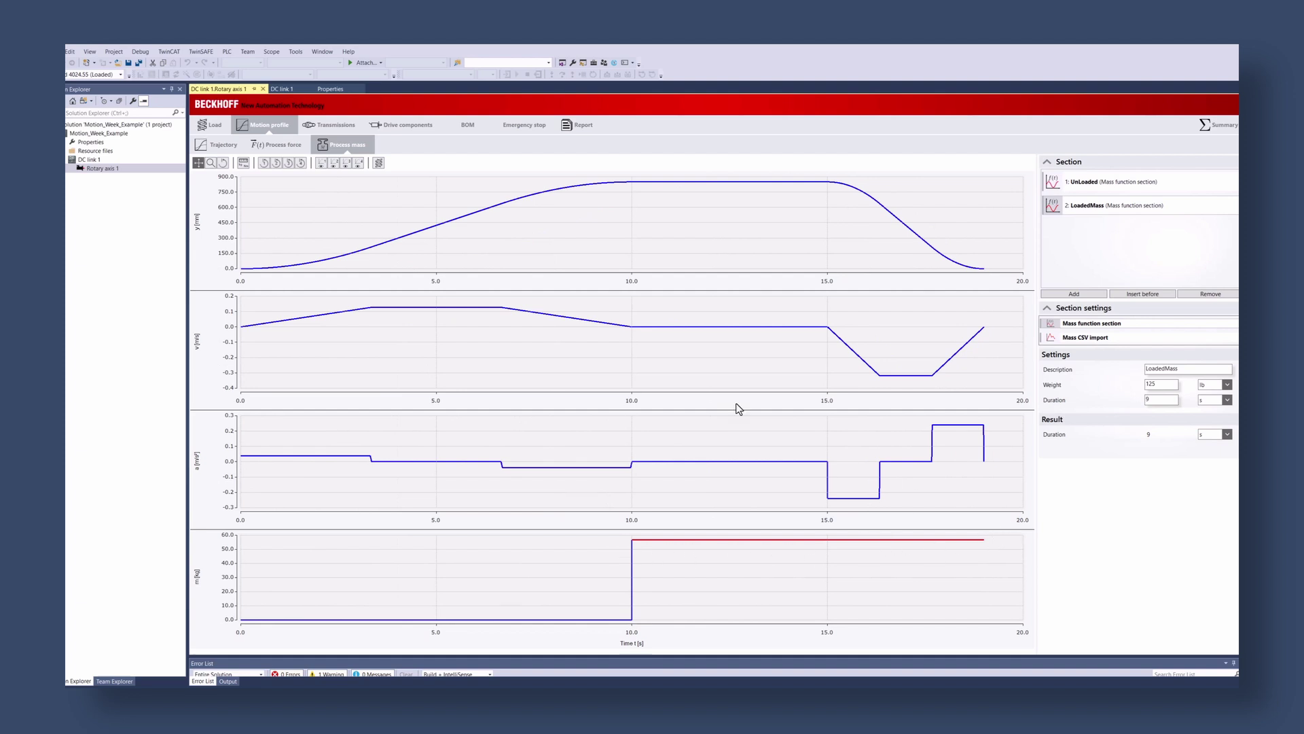
# Check the single-clutch transmission (ratio 1, 100% efficiency), then show the AG2250 gearbox torque-speed chart
pyautogui.click(336, 128)
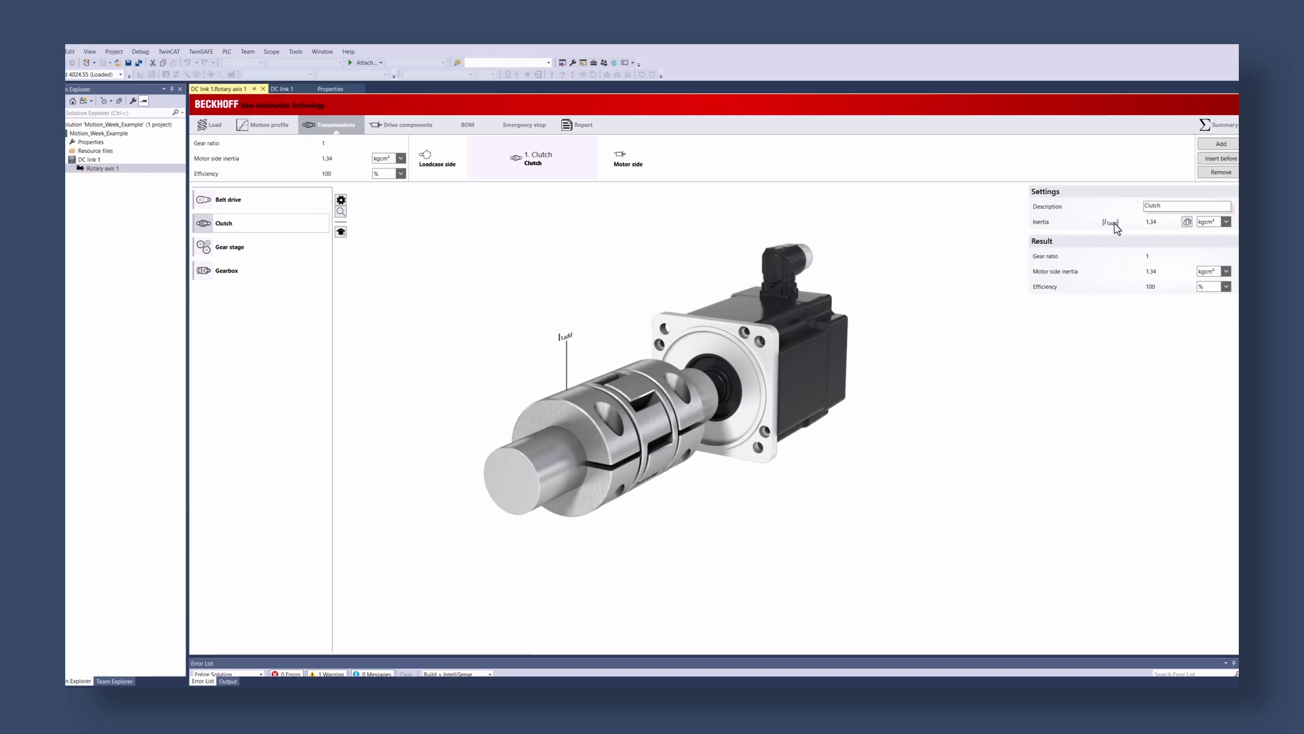
pyautogui.click(397, 127)
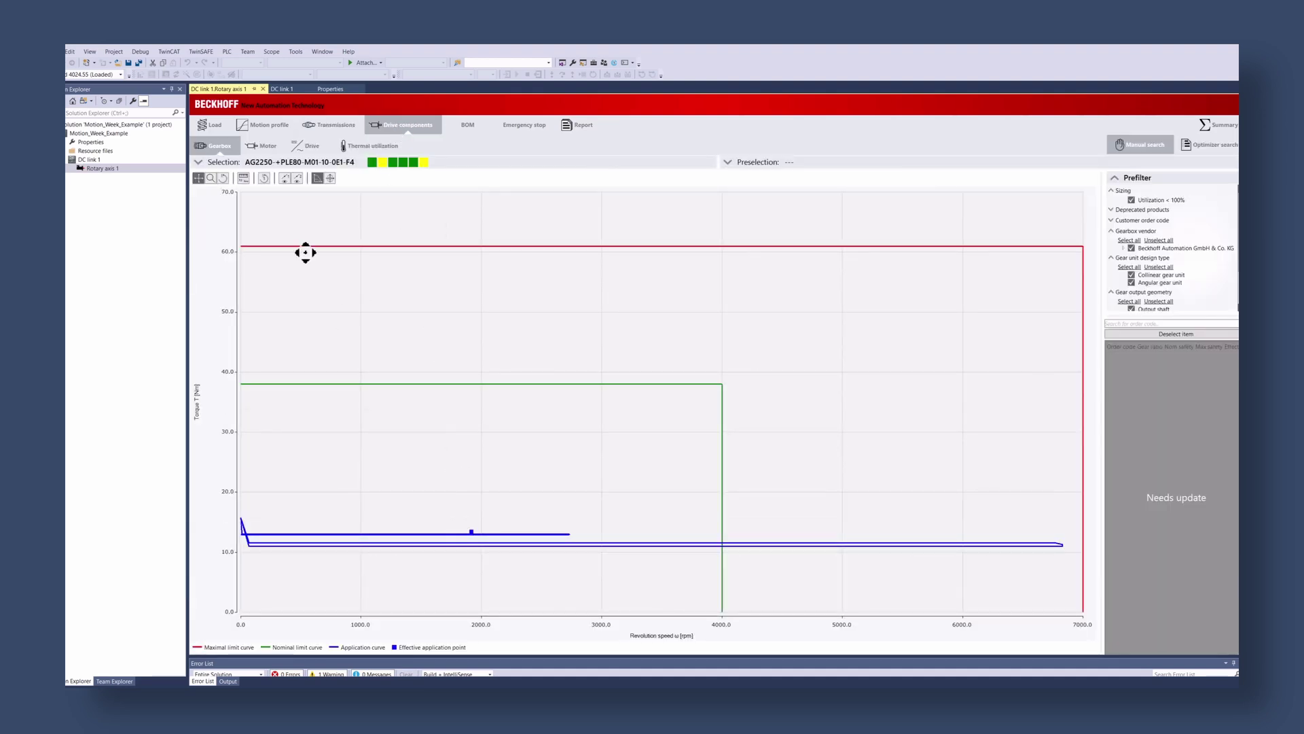
# Refresh the motor list and show AM8041-xEx0-0000 details beside AM8042-0JH1-0000
pyautogui.click(267, 146)
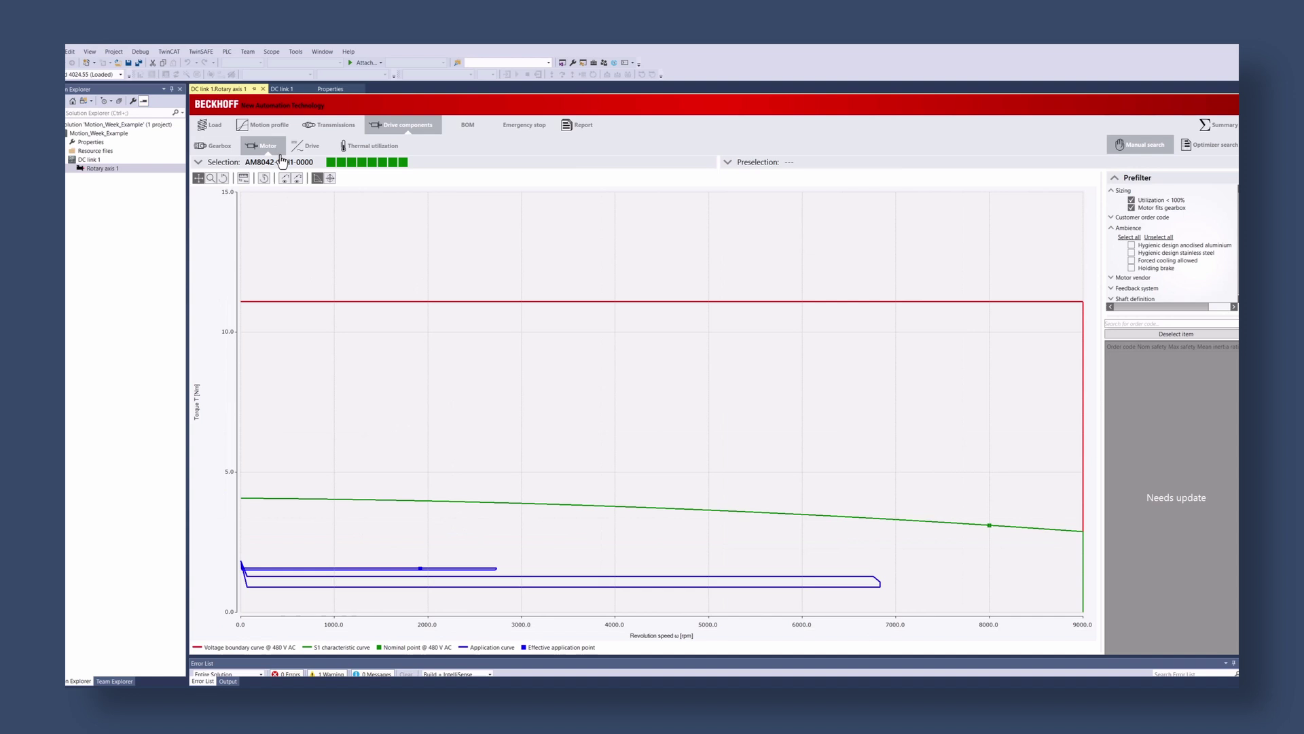
pyautogui.click(1166, 479)
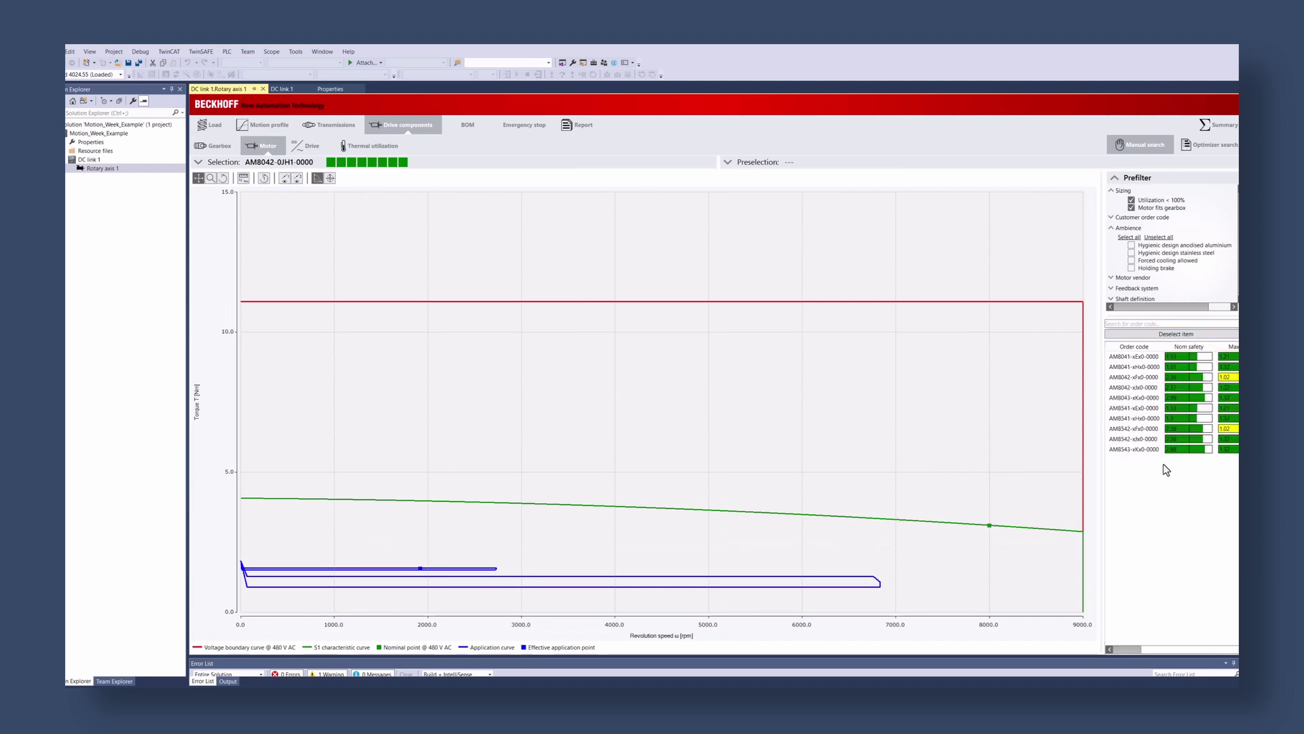
pyautogui.click(1125, 357)
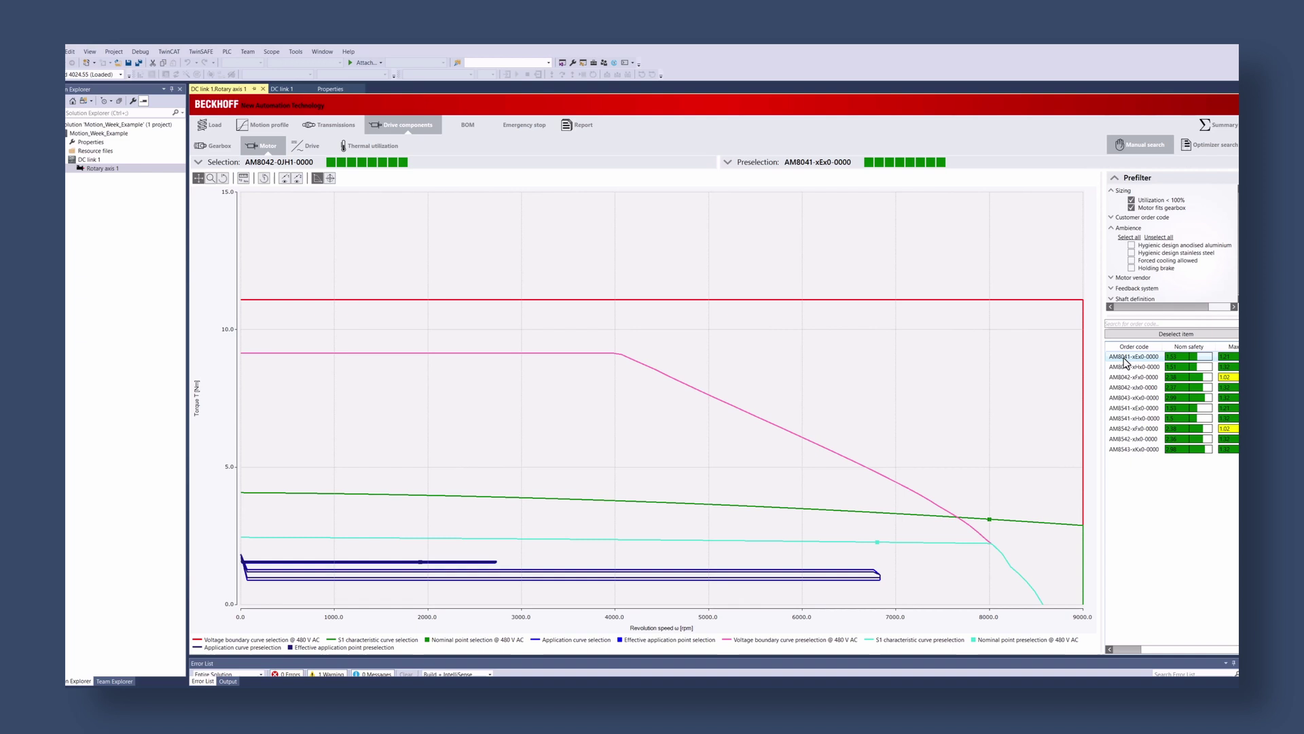
pyautogui.click(727, 161)
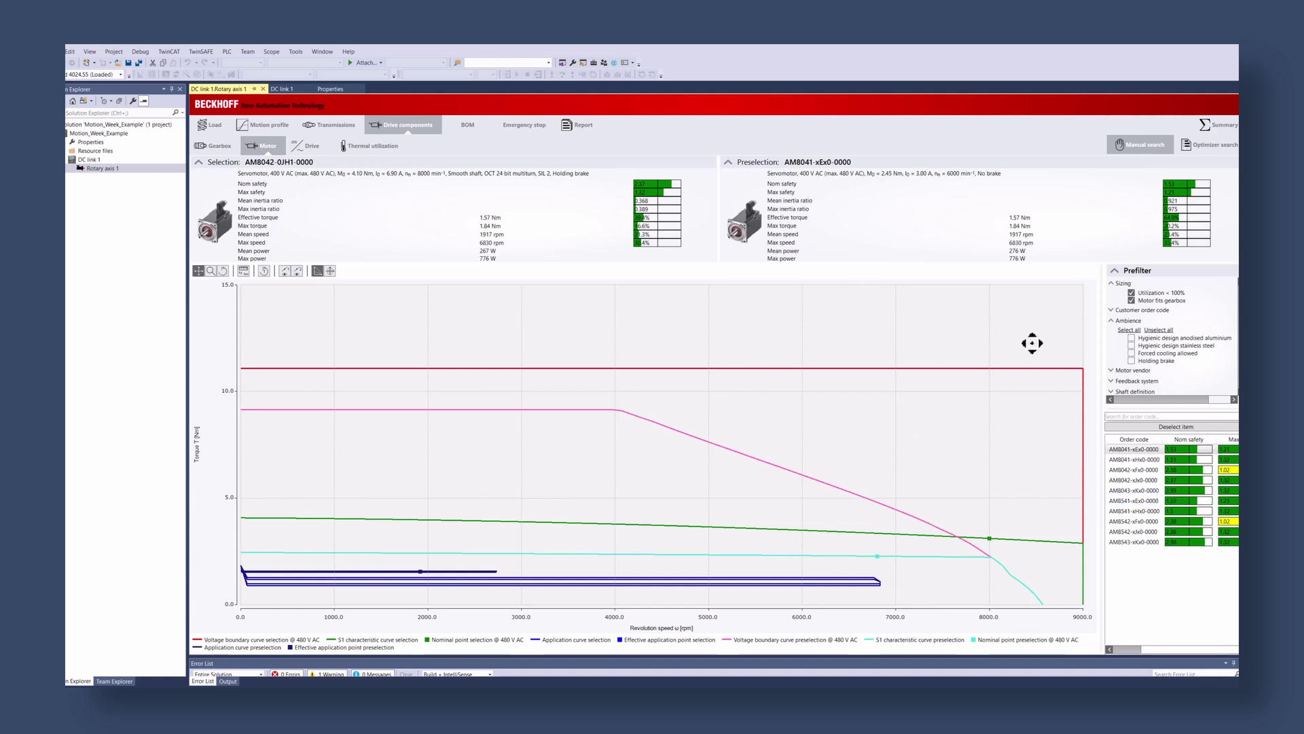
# Toggle the Ambience, Customer order code and Sizing prefilter sections
pyautogui.click(1113, 320)
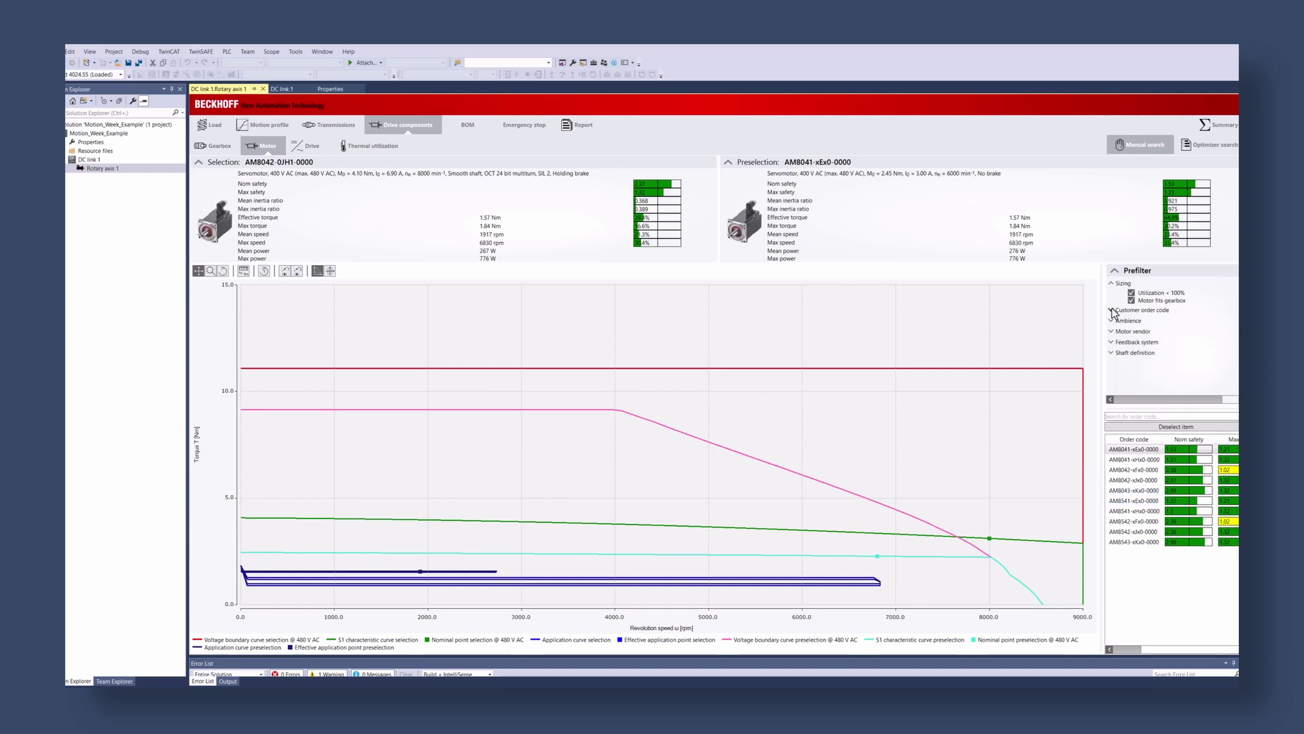
pyautogui.click(1111, 310)
pyautogui.click(1111, 283)
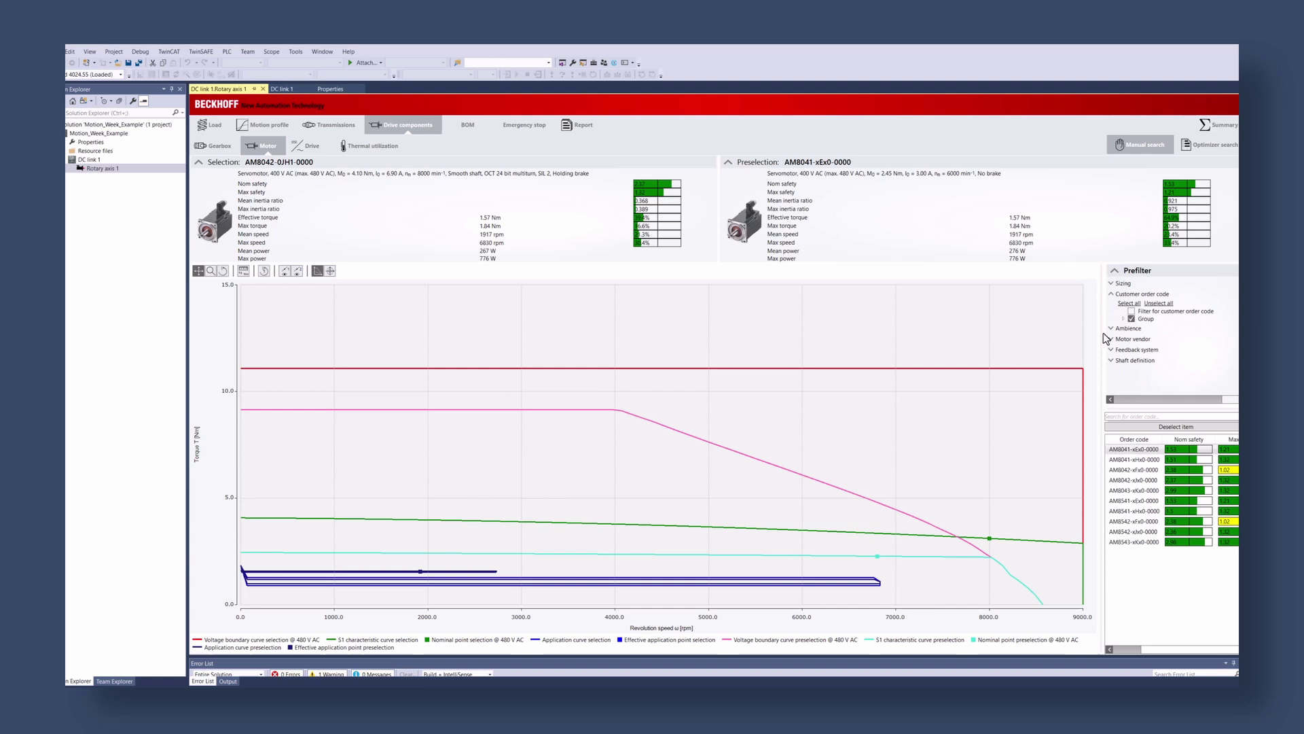
pyautogui.click(1112, 295)
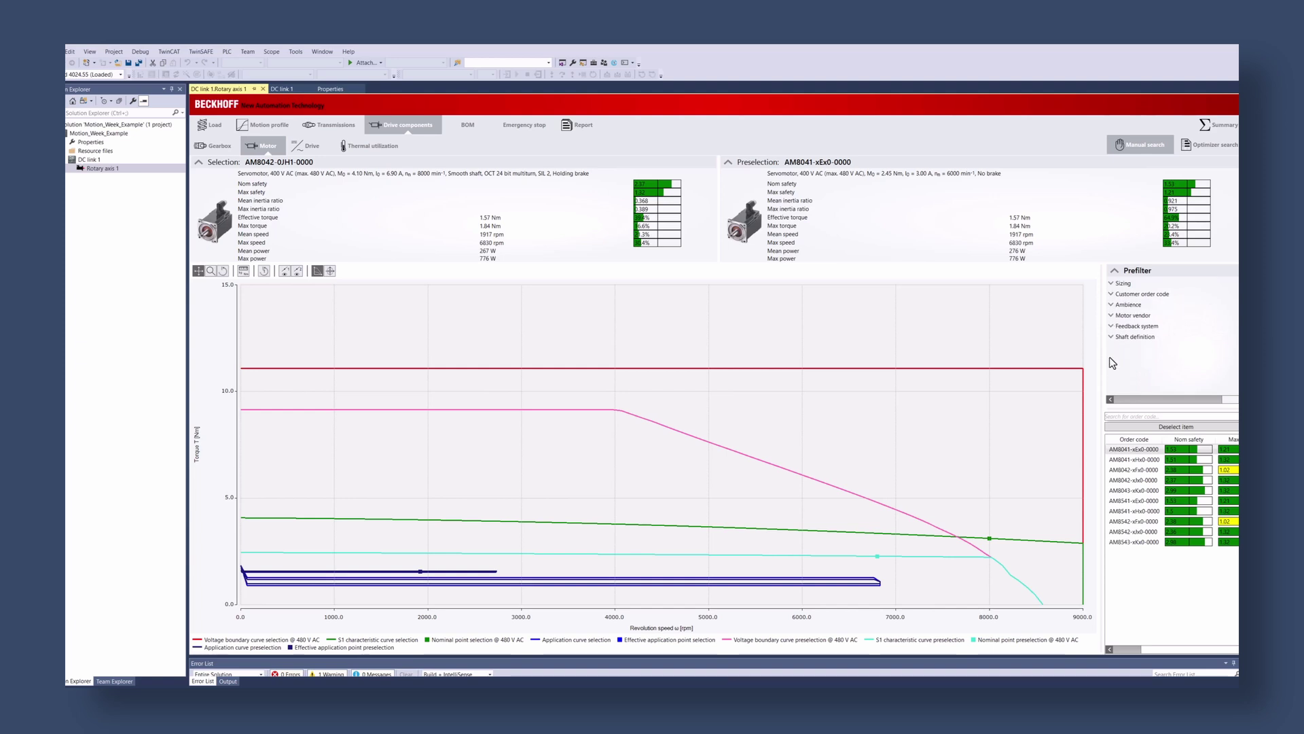
pyautogui.click(304, 149)
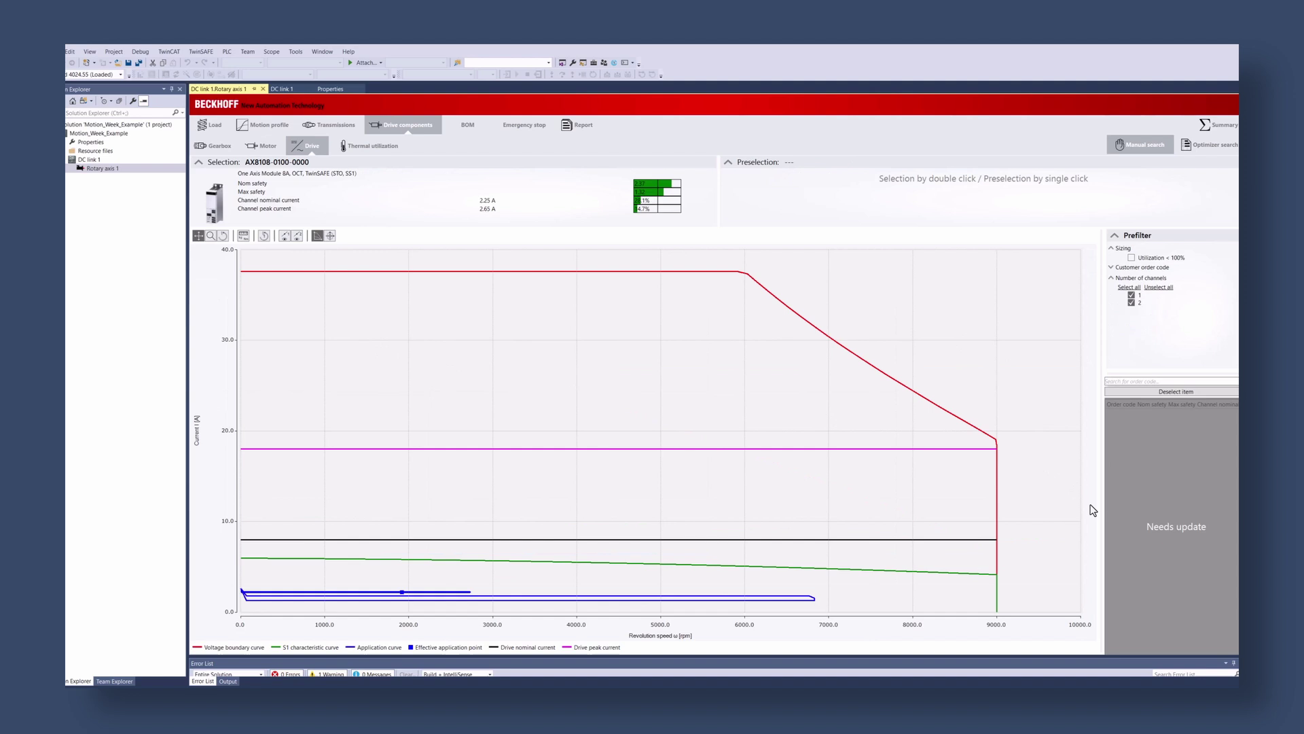
pyautogui.click(1143, 523)
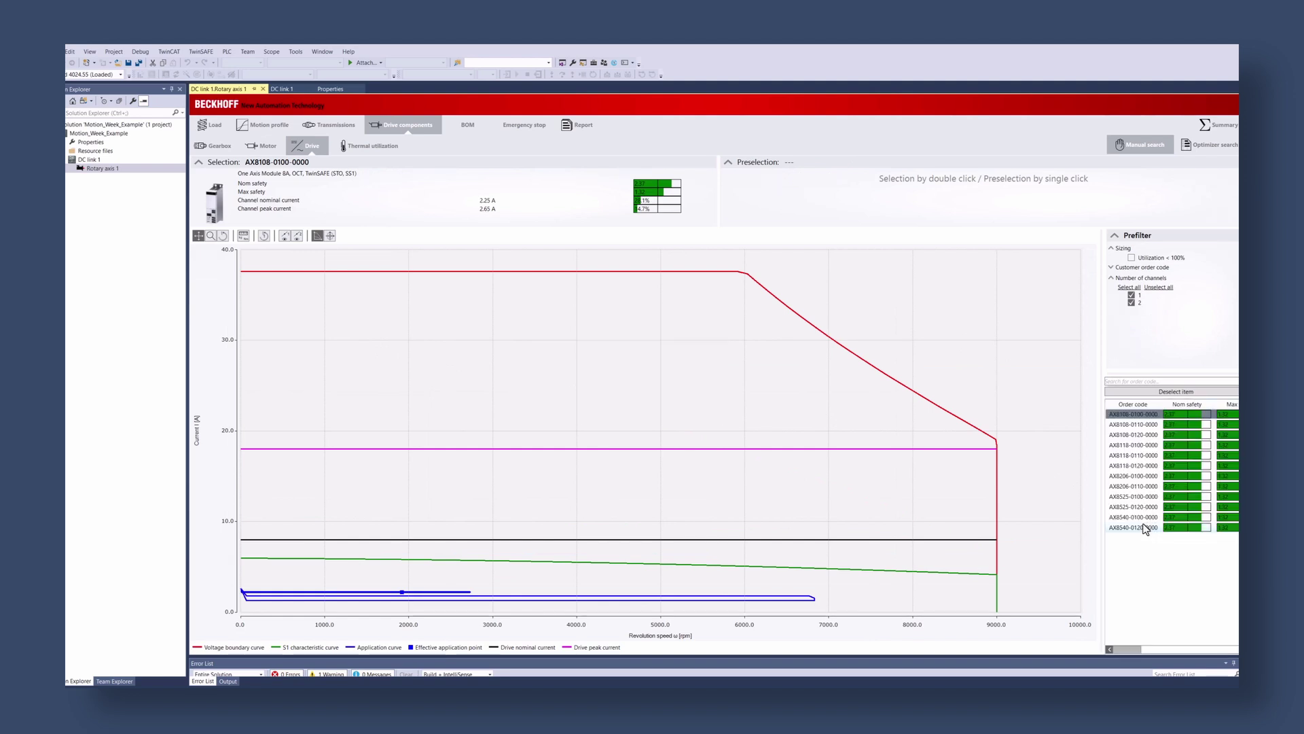
pyautogui.click(1148, 415)
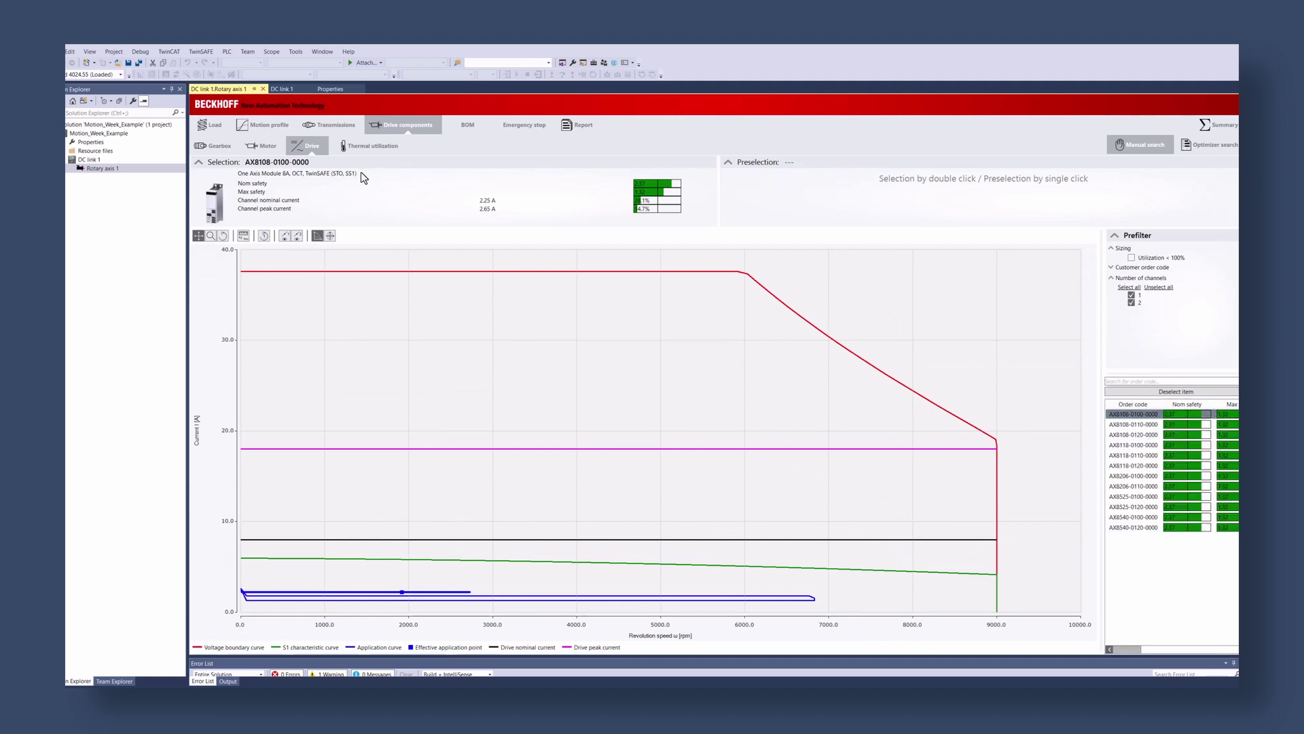
pyautogui.click(372, 146)
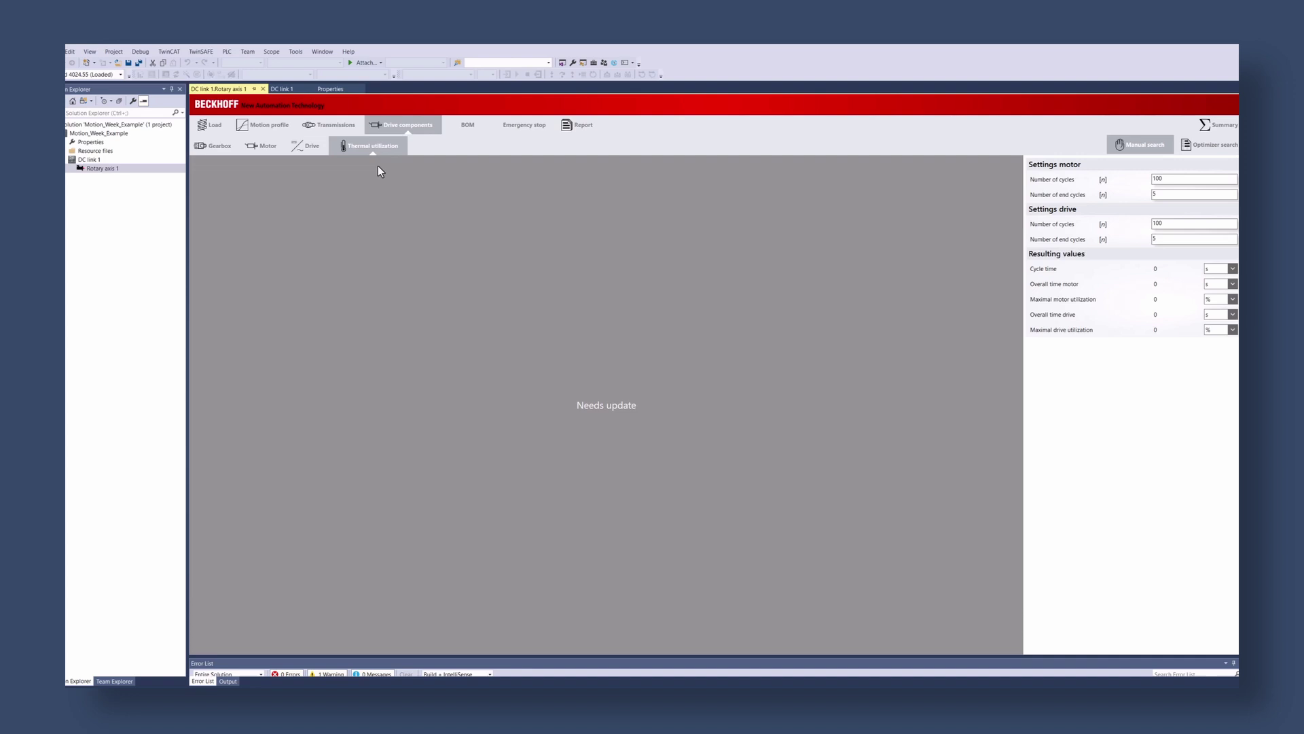
pyautogui.click(551, 378)
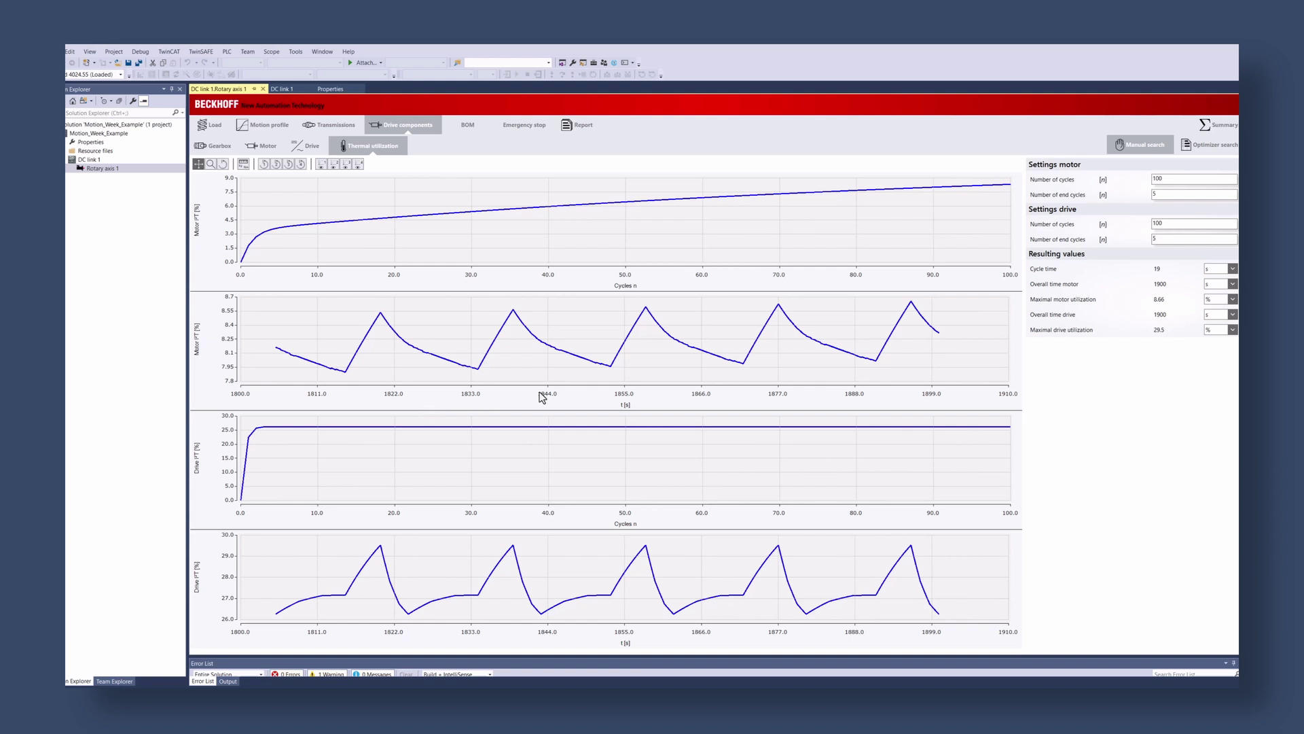
# Check BOM entries for drive, AM8042 motor, gearbox and 5 m cable, then open DC link 1
pyautogui.click(470, 128)
pyautogui.click(288, 172)
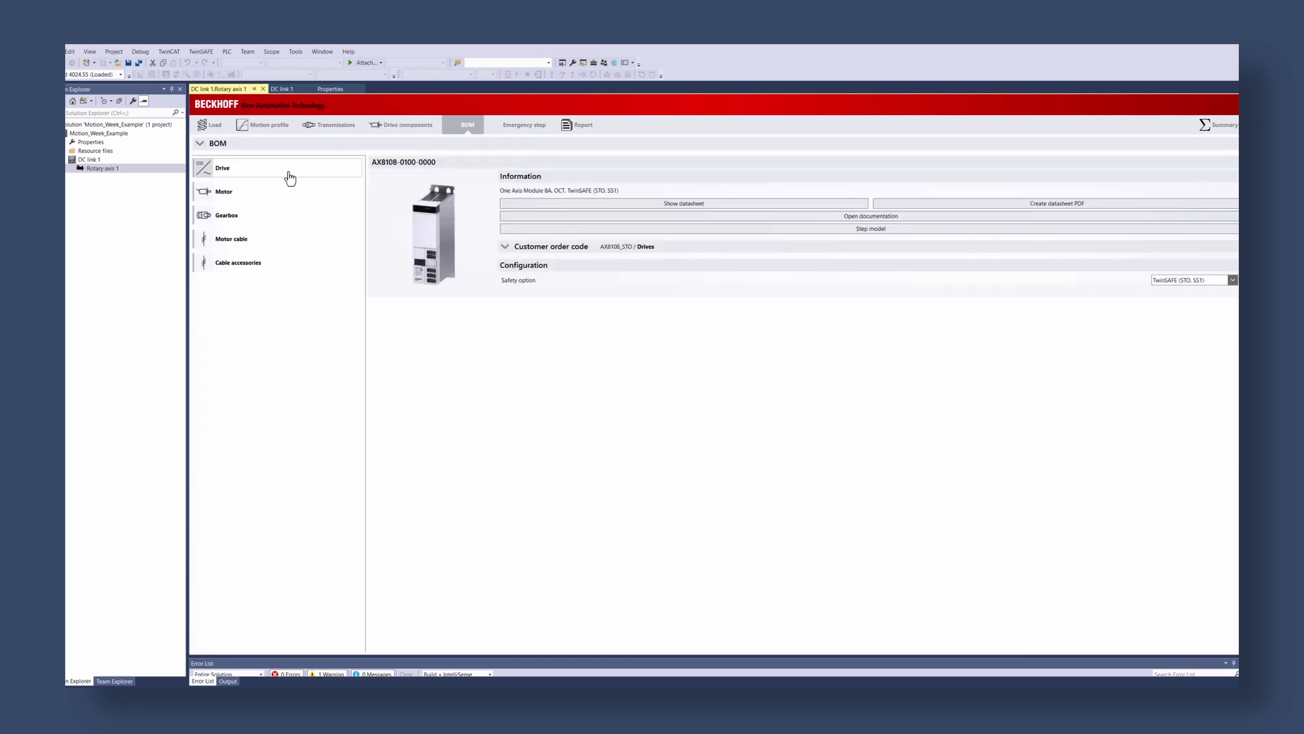
pyautogui.click(288, 199)
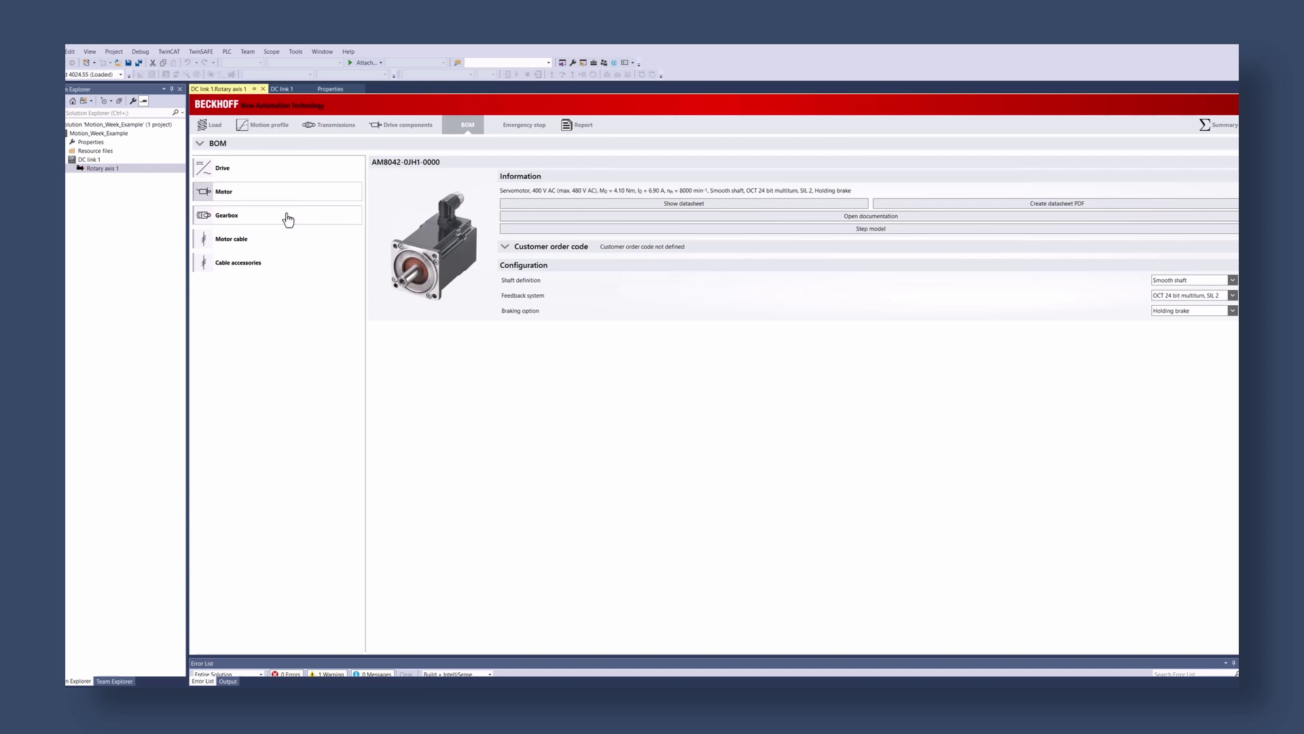
pyautogui.click(288, 215)
pyautogui.click(287, 239)
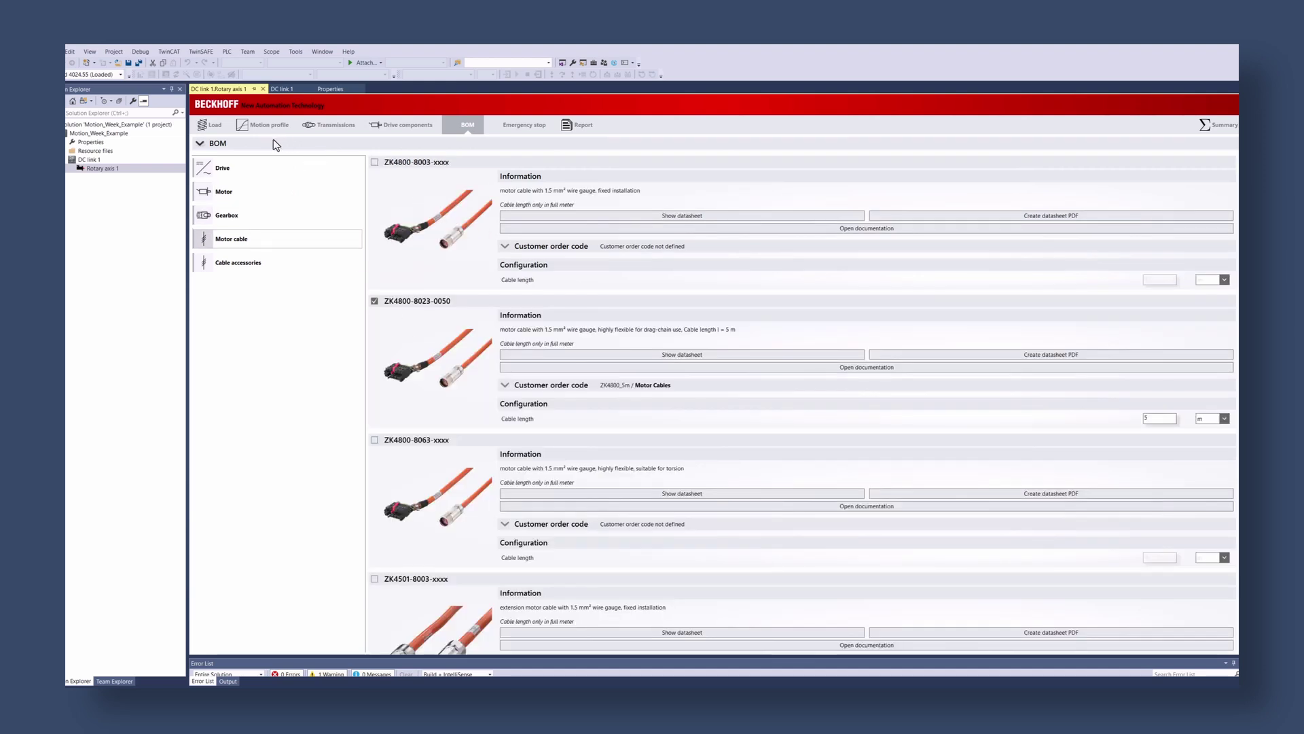
pyautogui.click(200, 146)
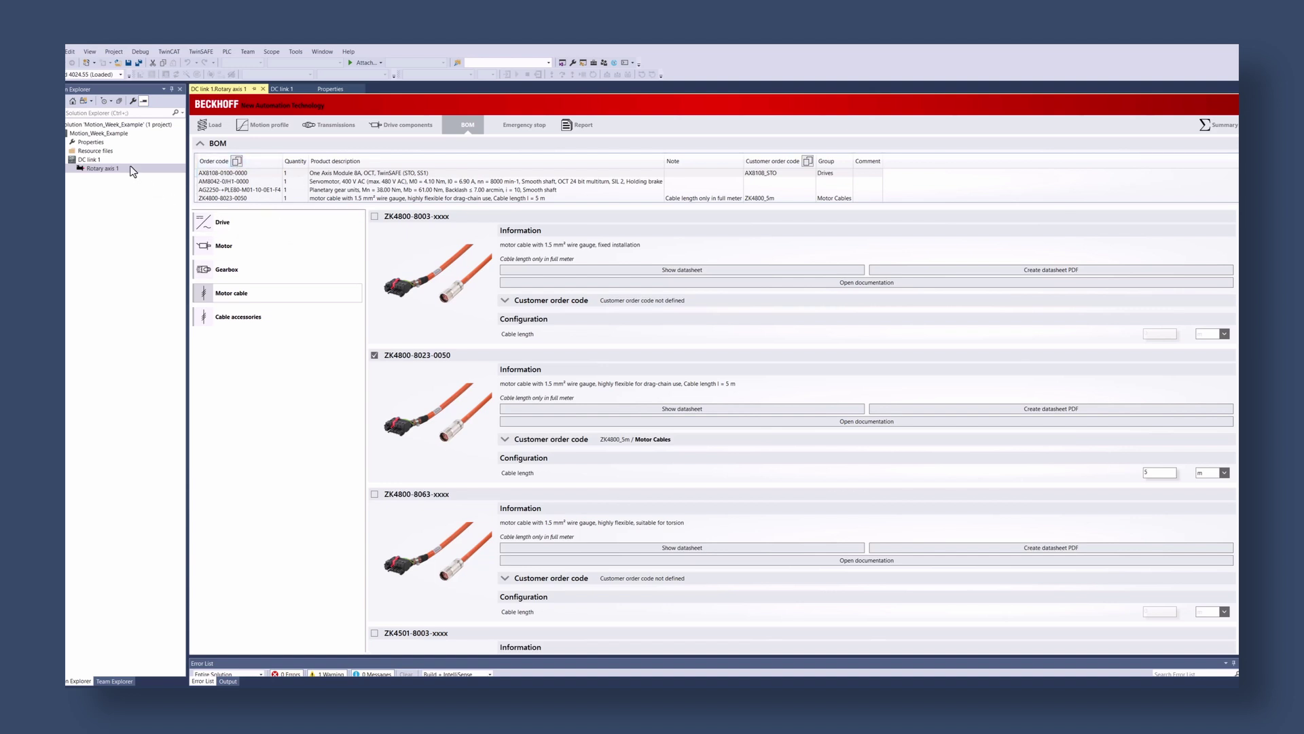
pyautogui.doubleClick(113, 160)
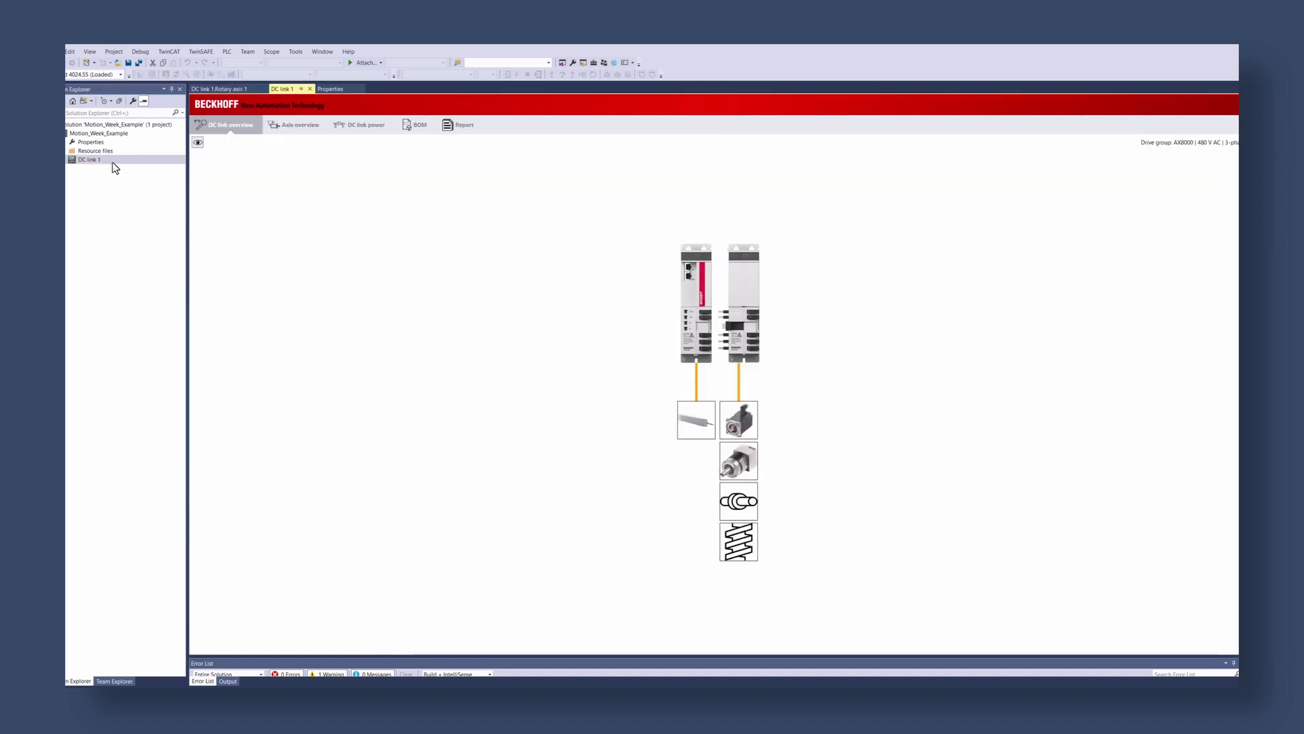
# In the DC link power analysis, try an internal braking resistor, then revert to external
pyautogui.click(307, 131)
pyautogui.click(359, 132)
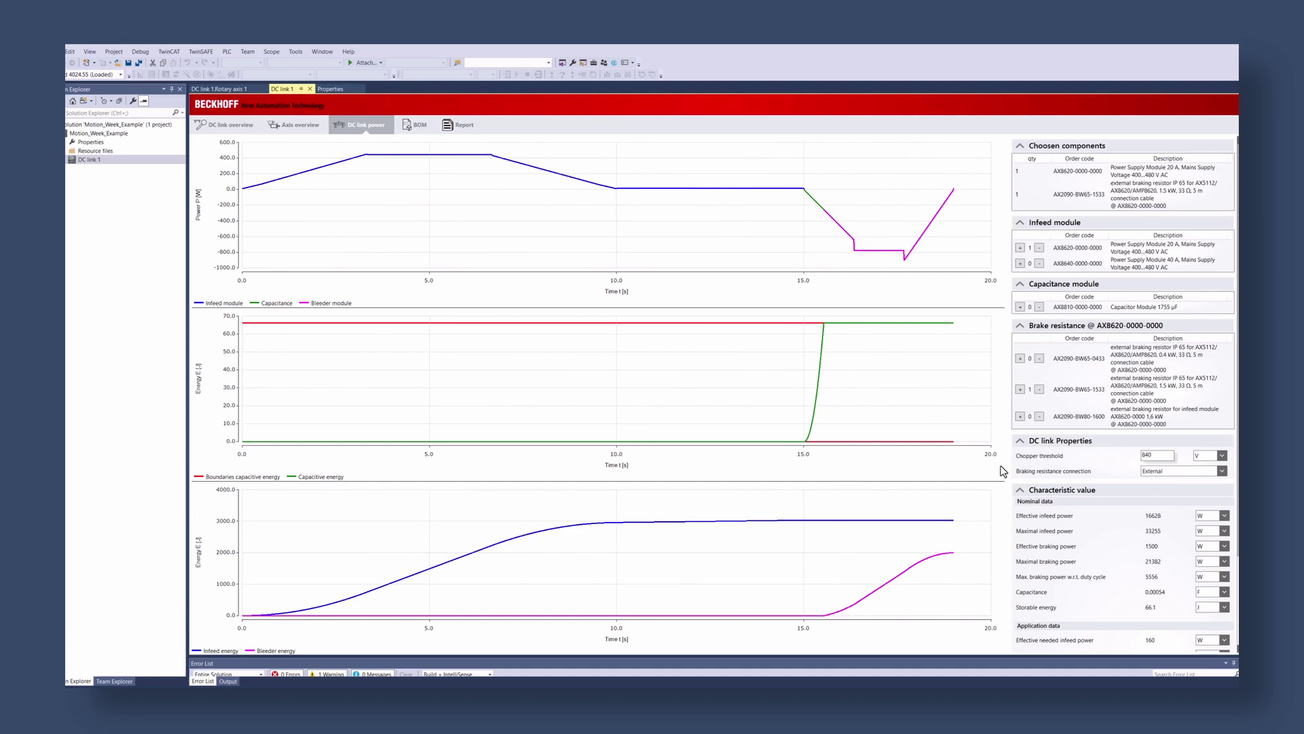
pyautogui.click(1040, 390)
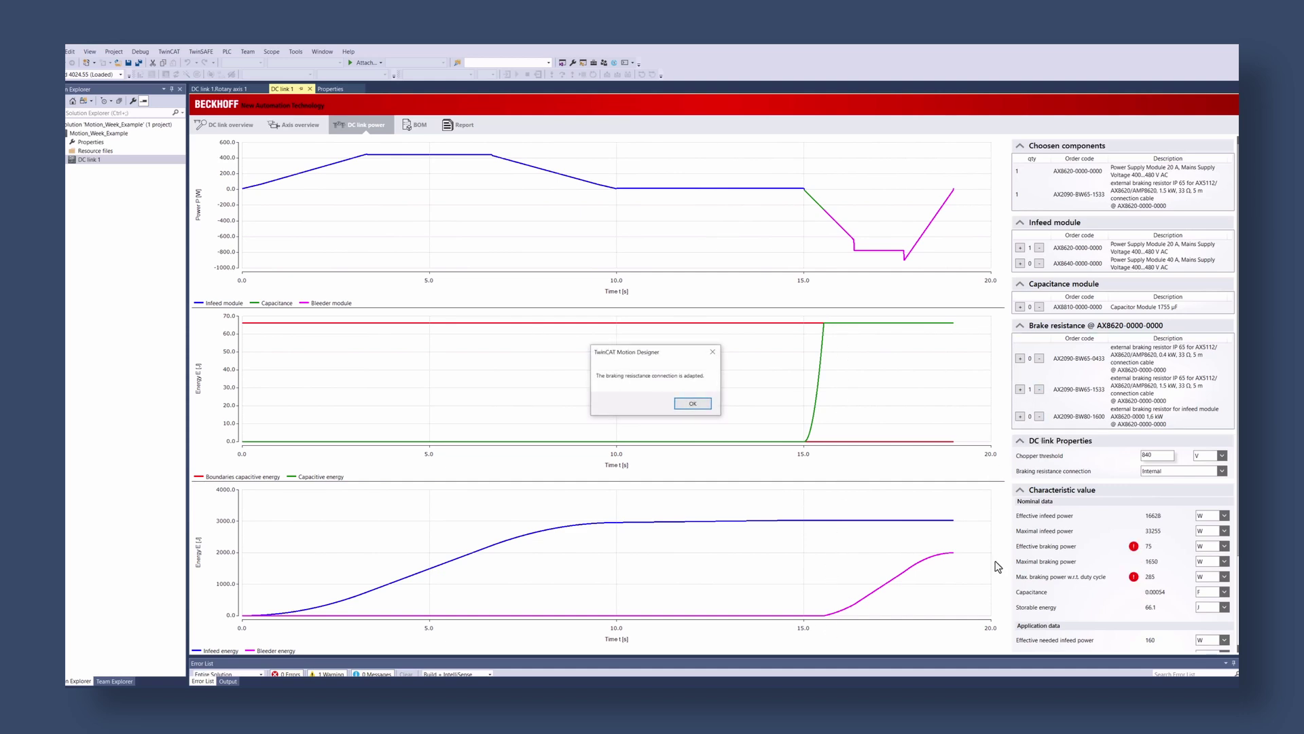
pyautogui.click(689, 405)
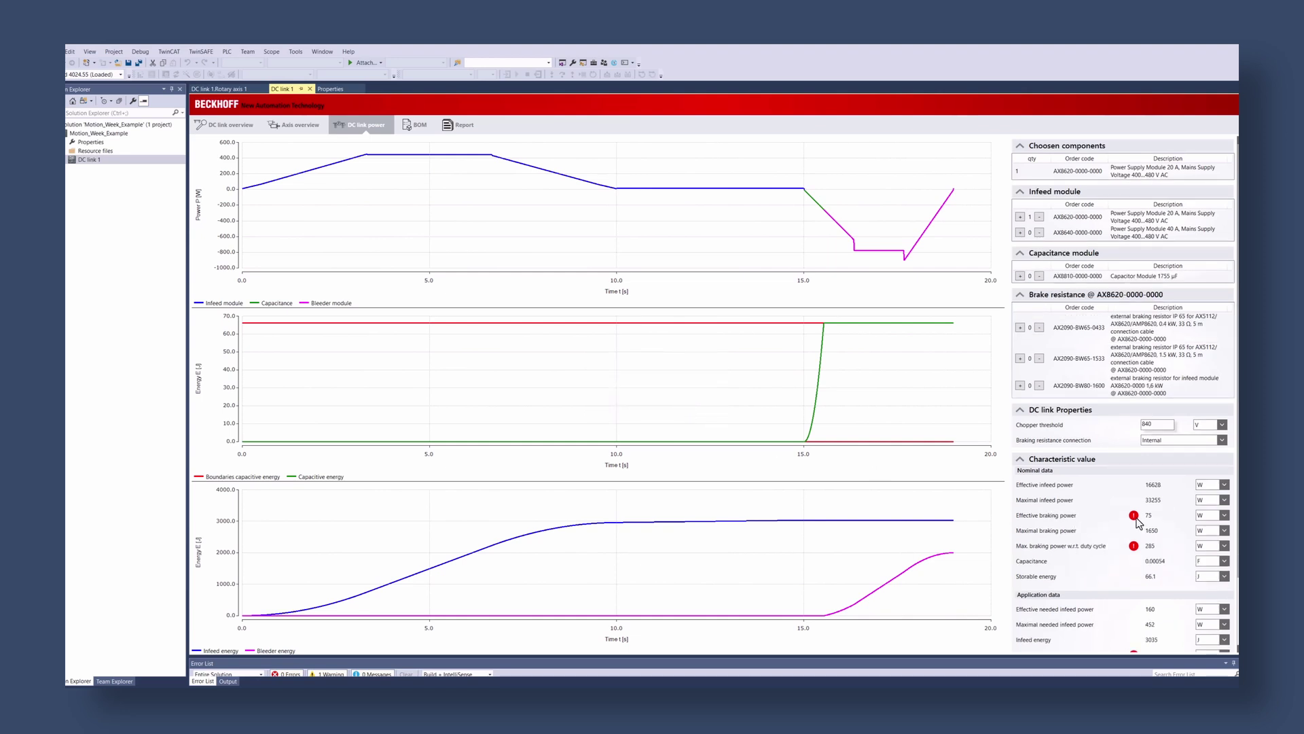
pyautogui.moveTo(1133, 546)
pyautogui.moveTo(1134, 514)
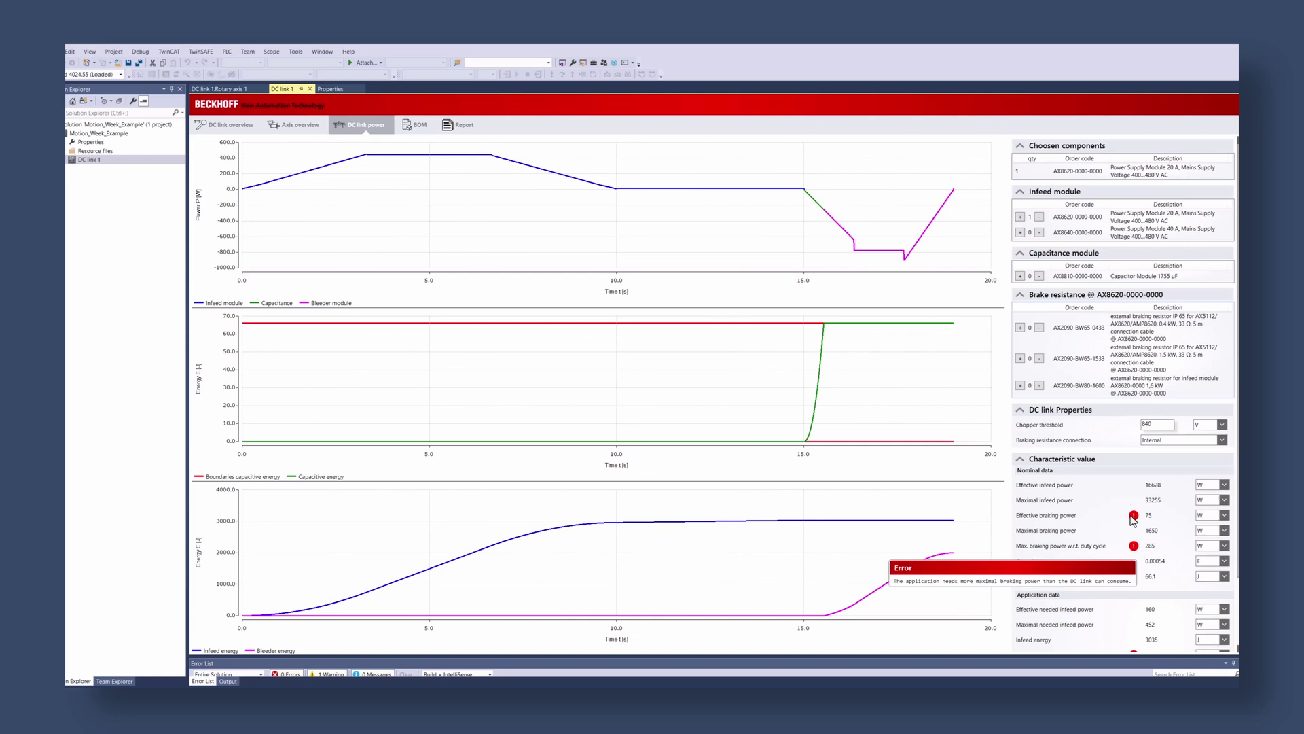
pyautogui.click(1020, 358)
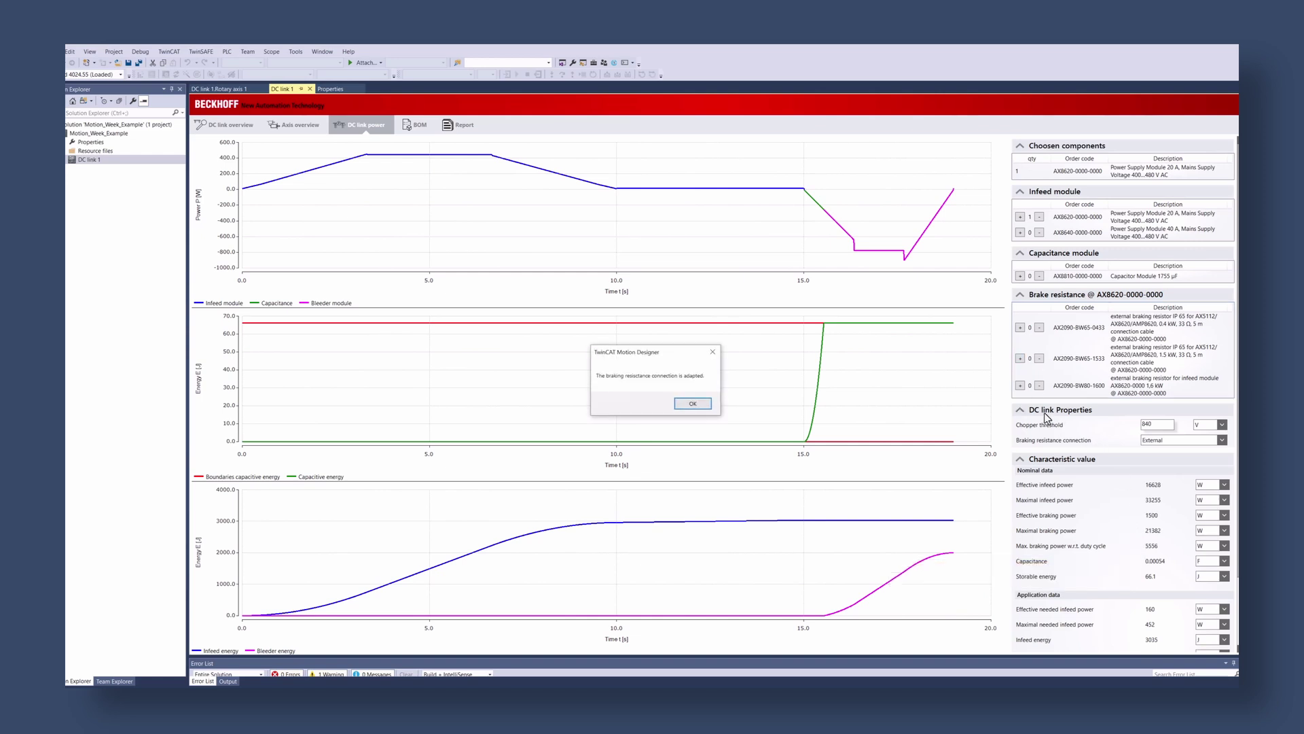
pyautogui.click(690, 404)
pyautogui.scroll(-1, 1119, 561)
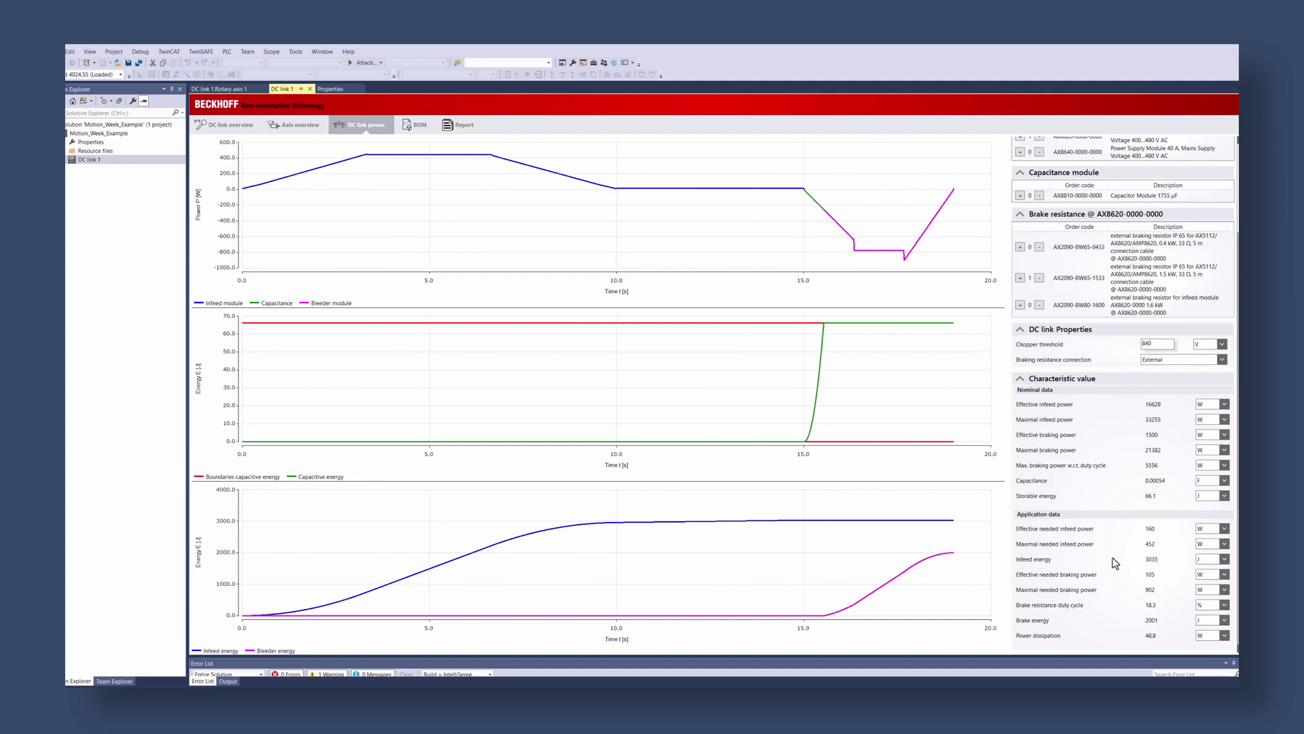
# Start an English bill of materials export for DC link 1
pyautogui.click(415, 128)
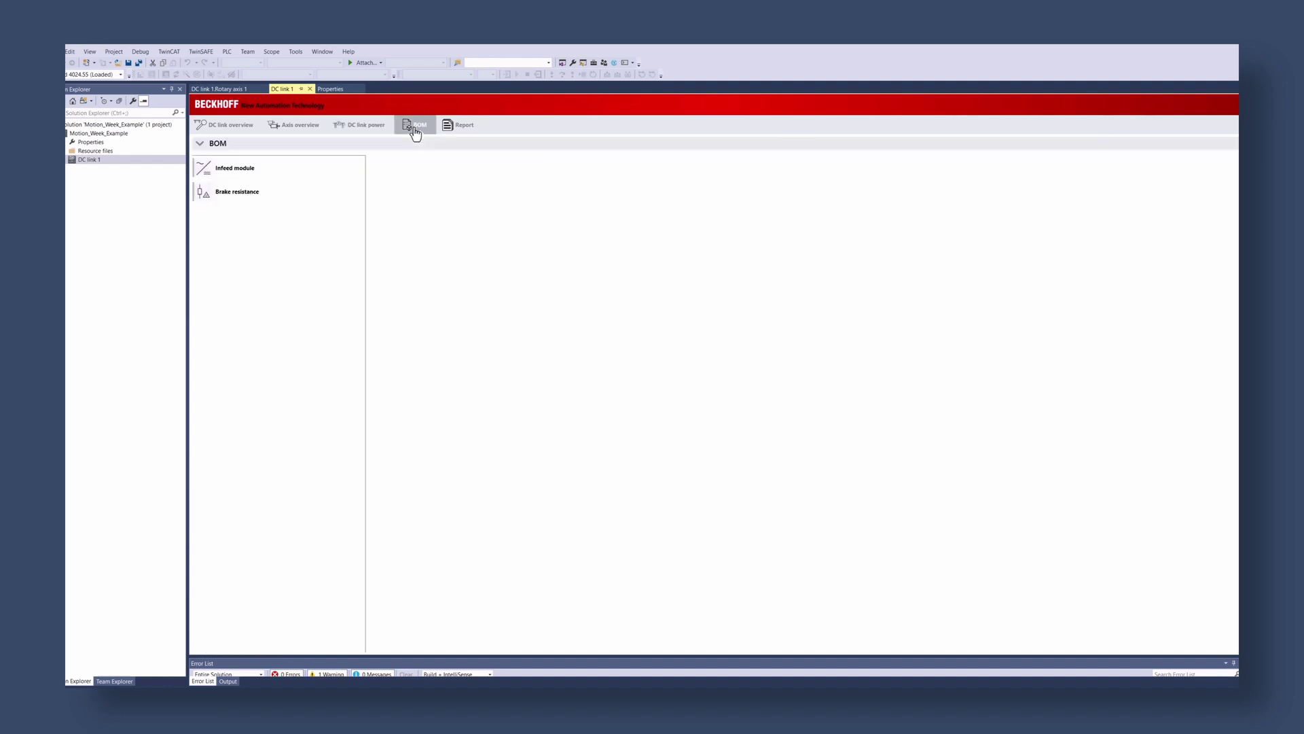
pyautogui.click(199, 143)
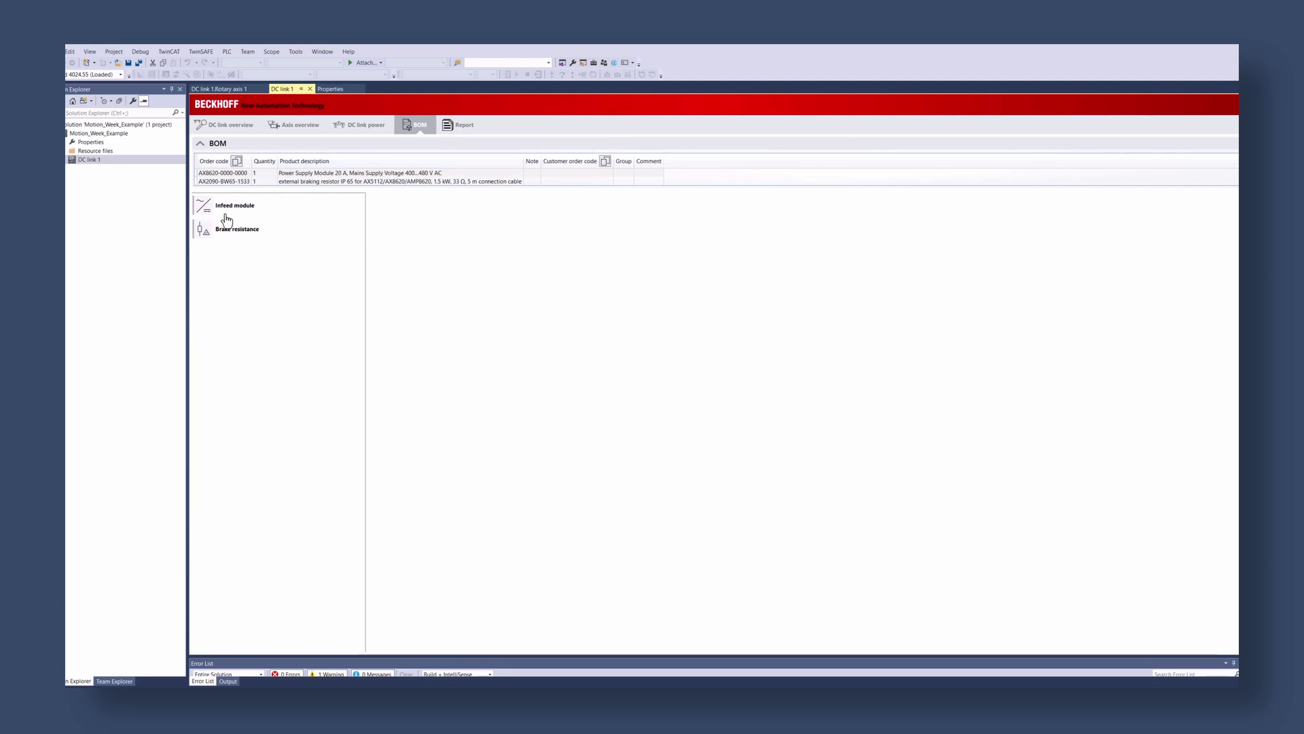
pyautogui.rightClick(92, 162)
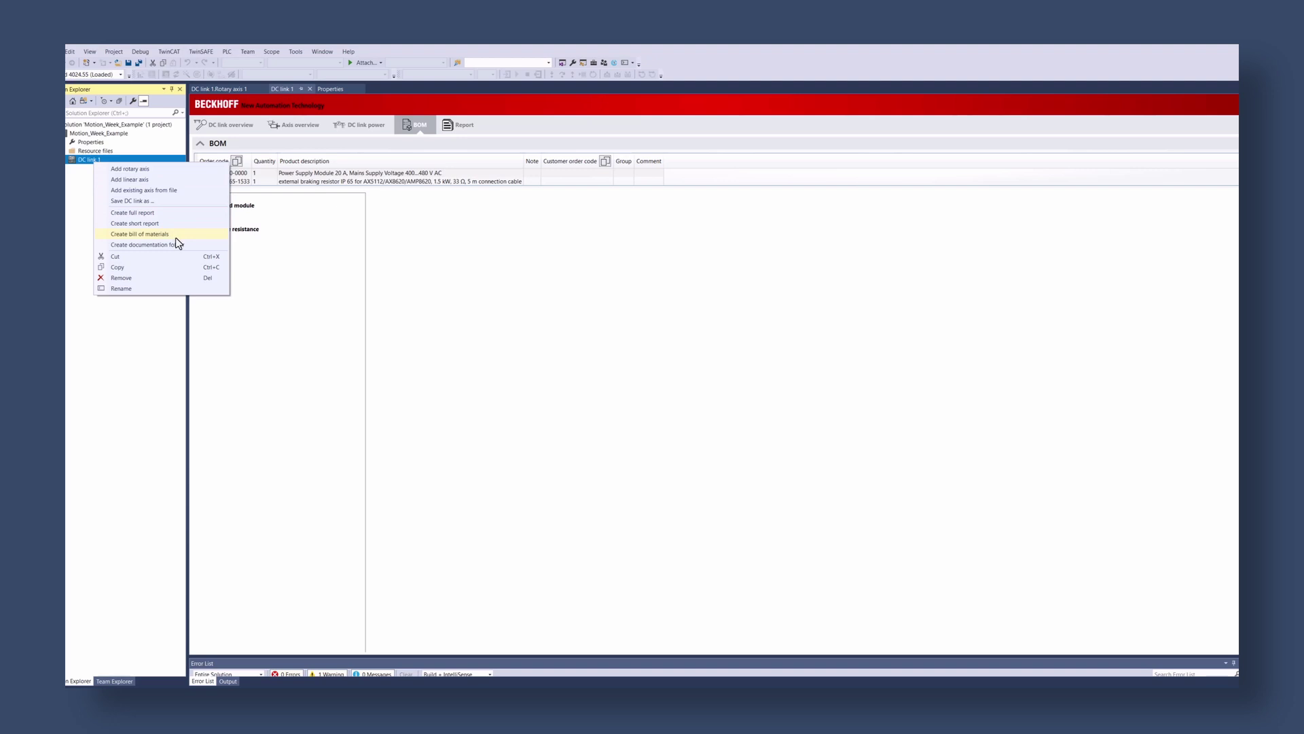
pyautogui.click(175, 238)
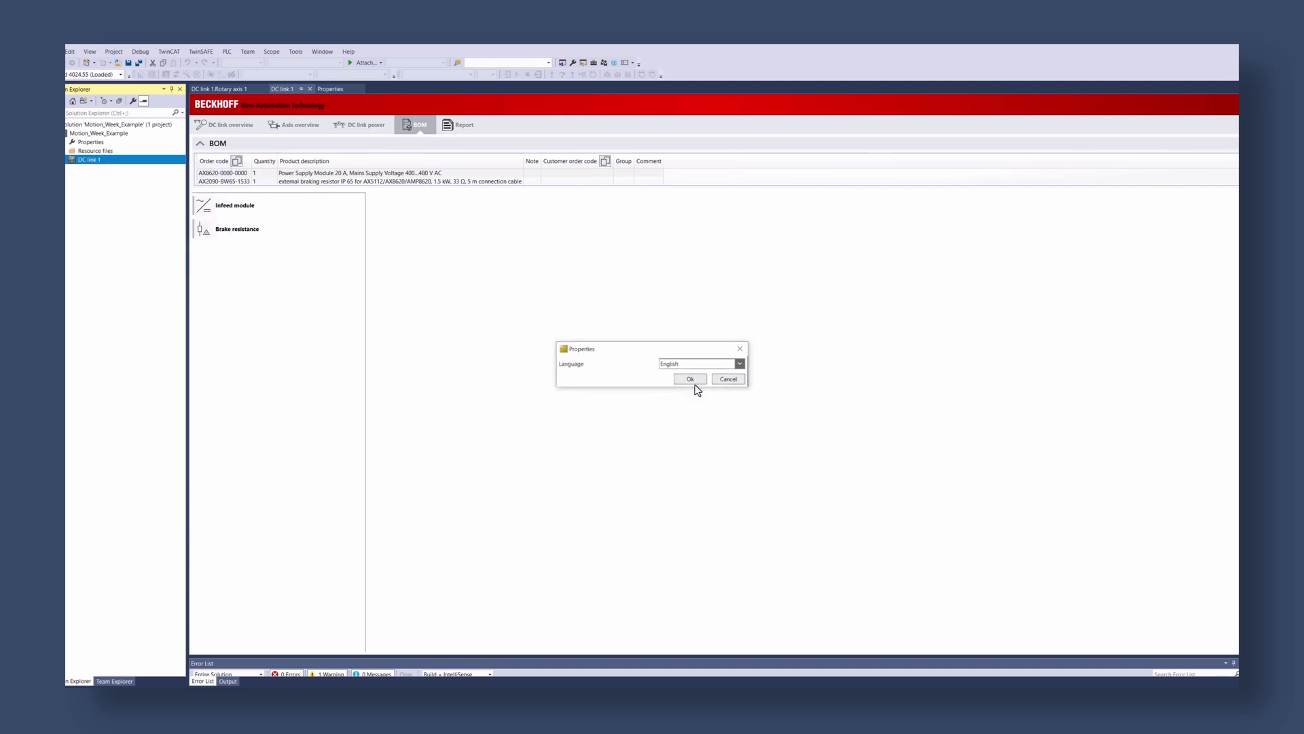
pyautogui.click(692, 379)
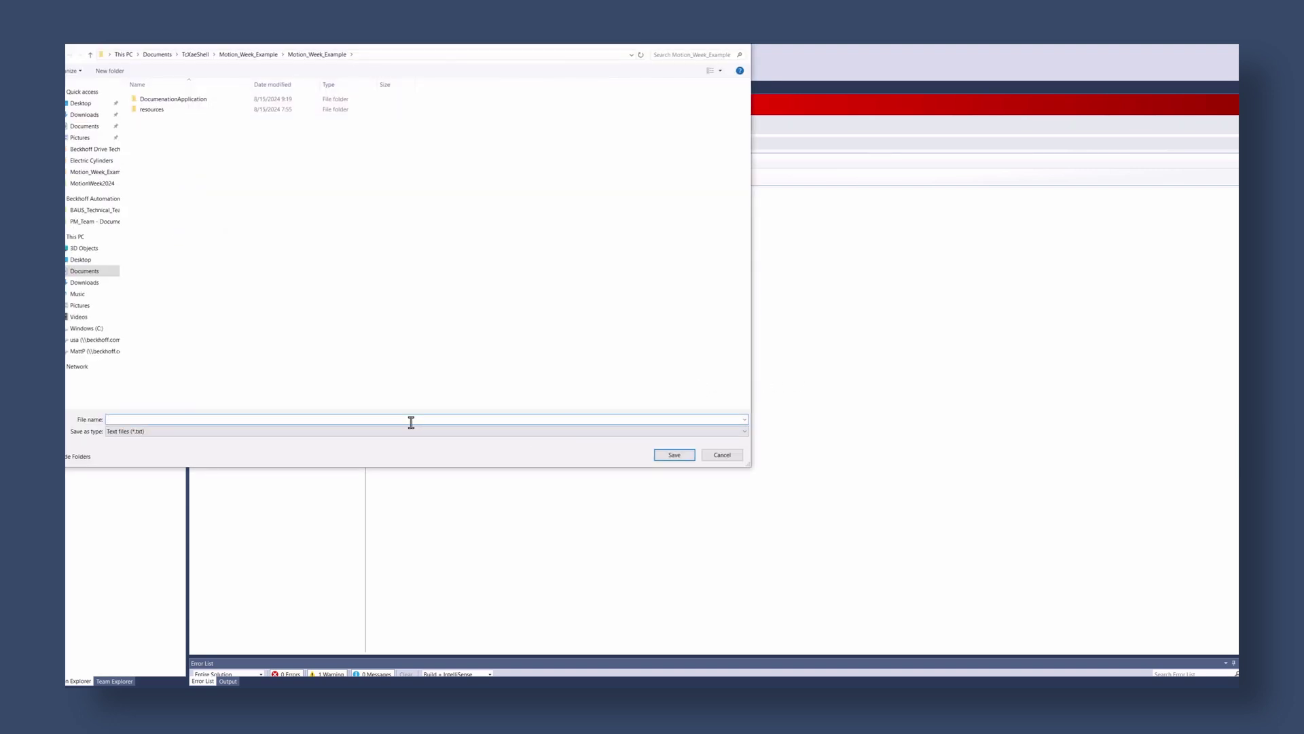
pyautogui.write('BOM_VerticalLiftApplication')
# Save it as BOM_VerticalLiftApplication and browse into the Motion_Week_Example project folder
pyautogui.press('Return')
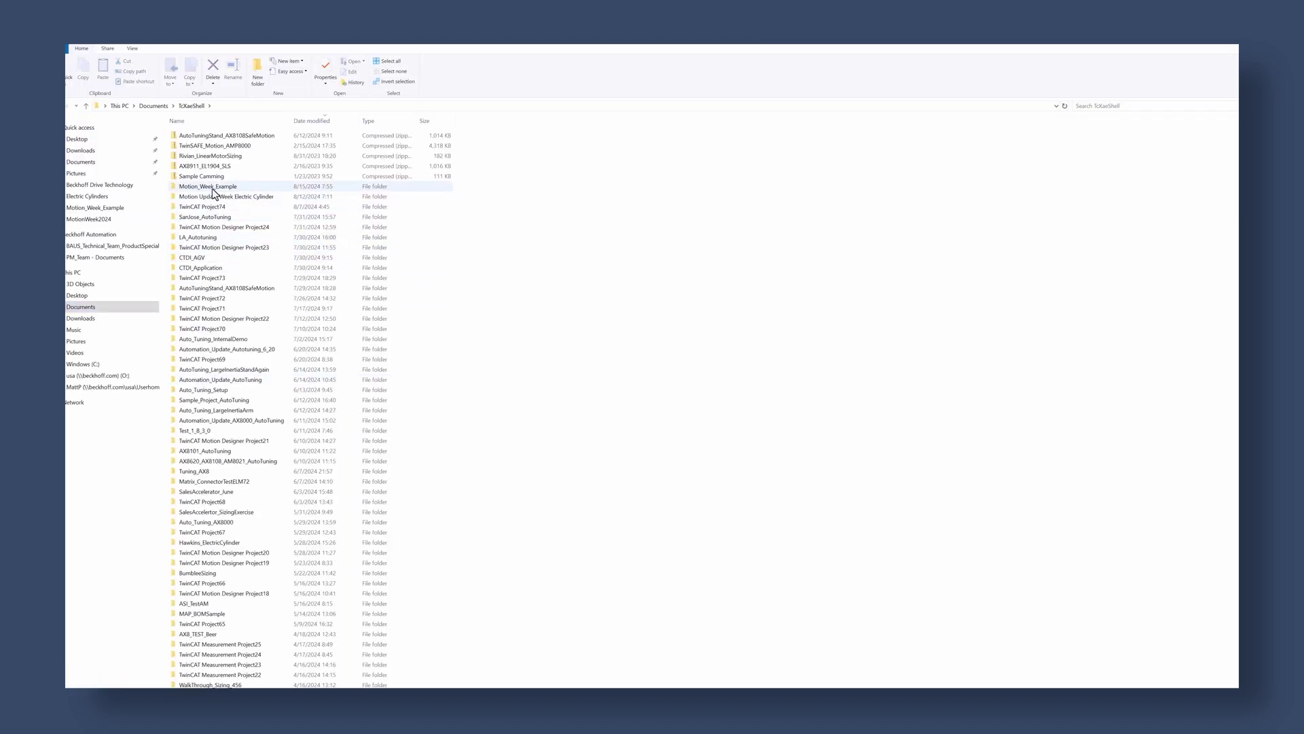
pyautogui.doubleClick(212, 188)
pyautogui.doubleClick(211, 135)
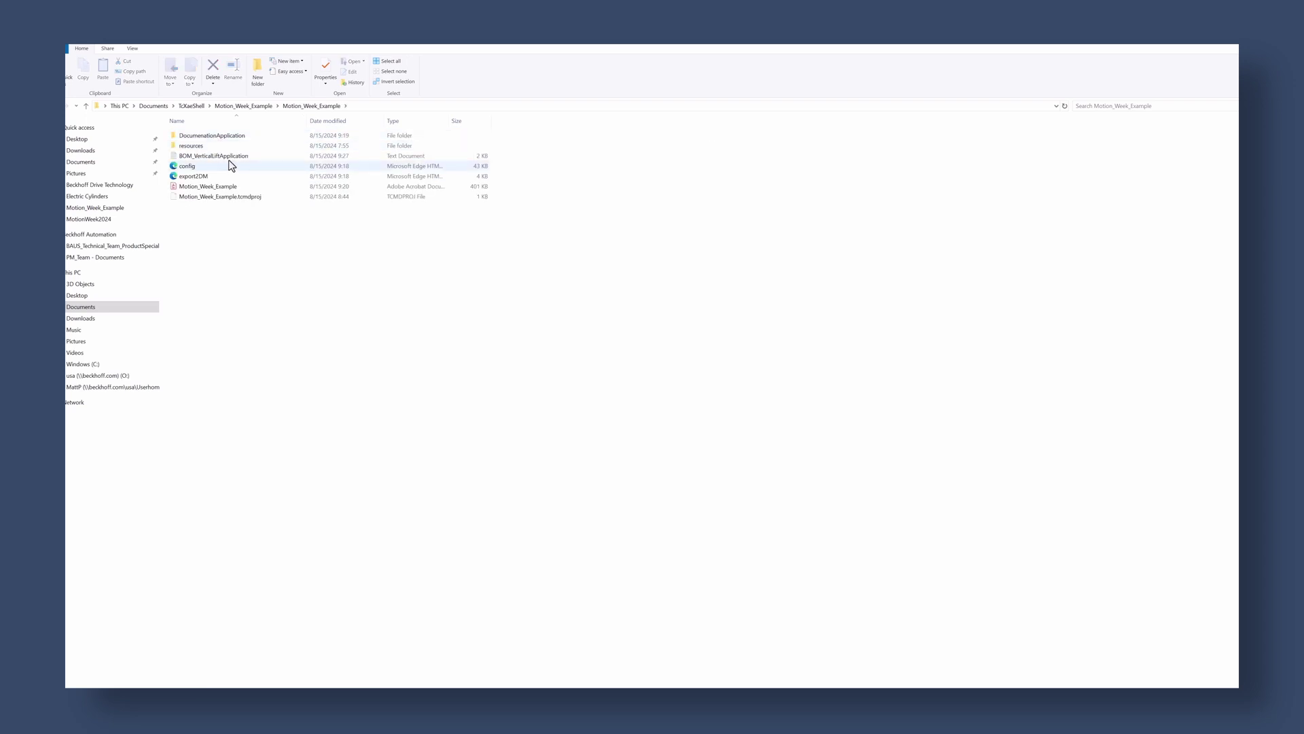
# Open BOM_VerticalLiftApplication in Notepad to view DC link and axis parts with order codes
pyautogui.doubleClick(230, 160)
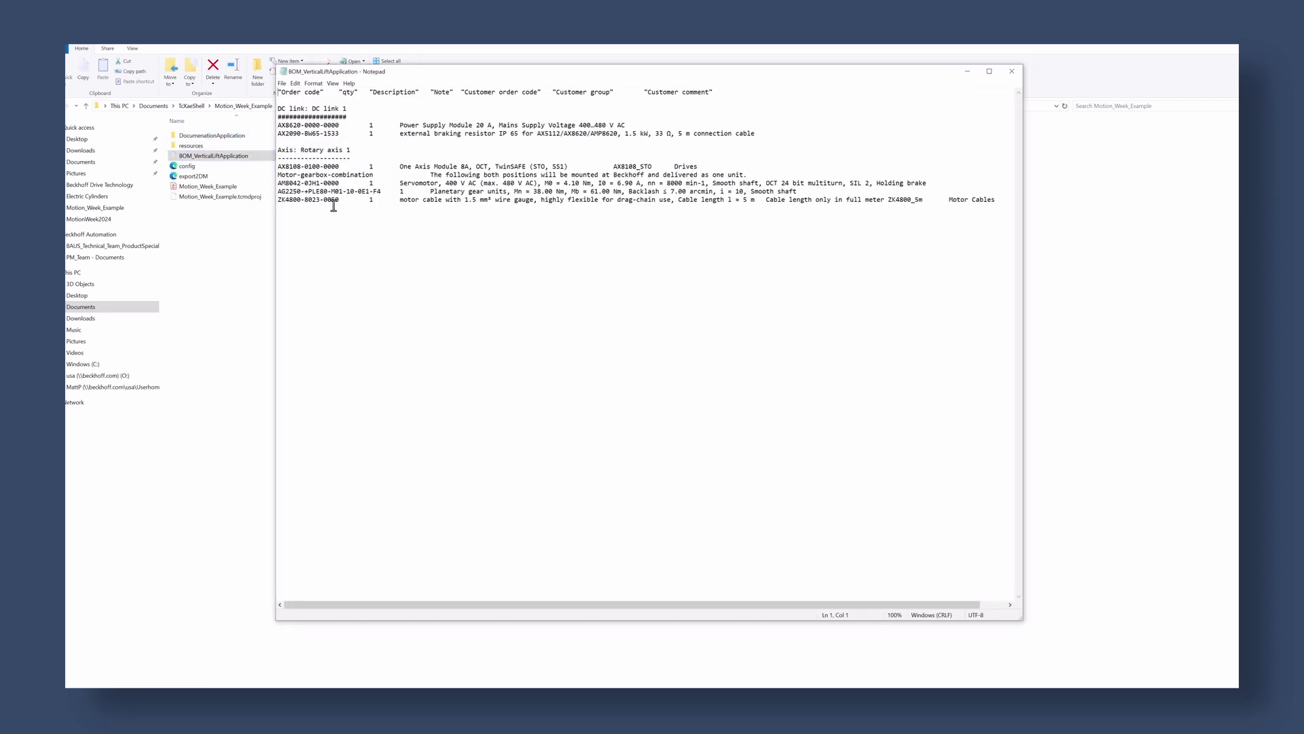